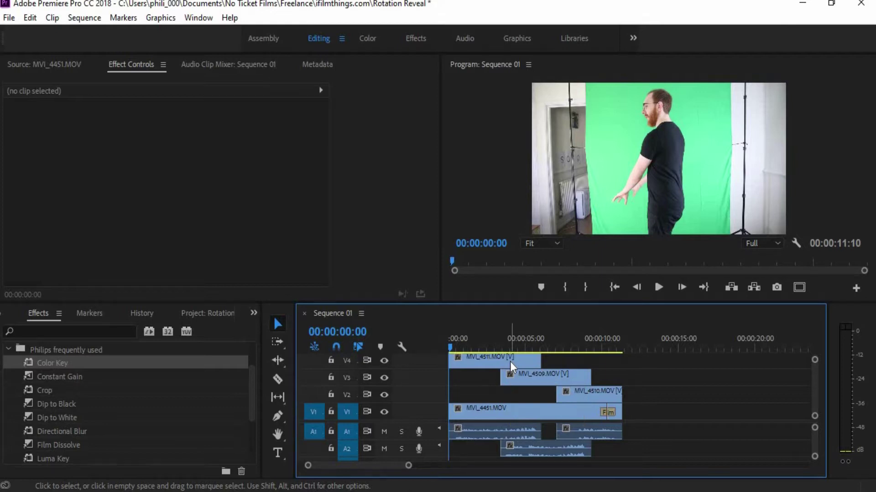
Apply Ultra Key to MVI_4511 on V4 and sample the green screen as its key colour.
scroll(163, 397, "down", 2)
scroll(163, 397, "down", 1)
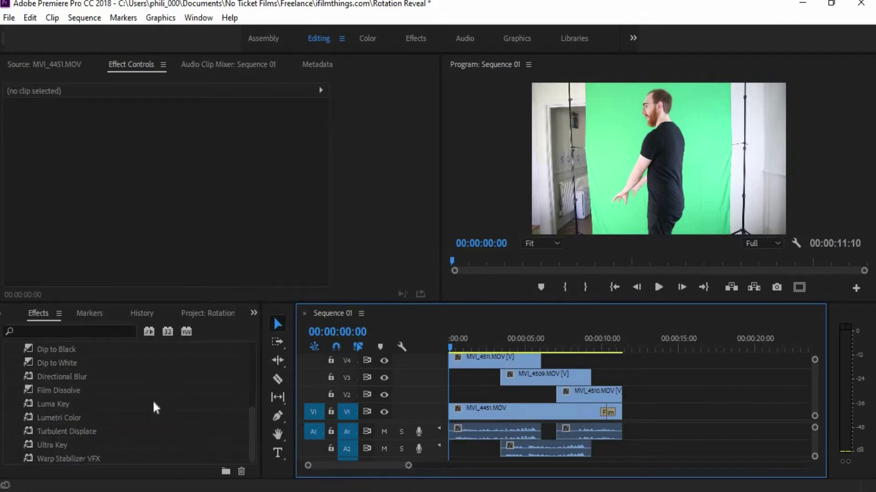
left_click_drag(64, 447, 484, 369)
left_click_drag(426, 111, 430, 221)
scroll(221, 108, "up", 3)
left_click(184, 174)
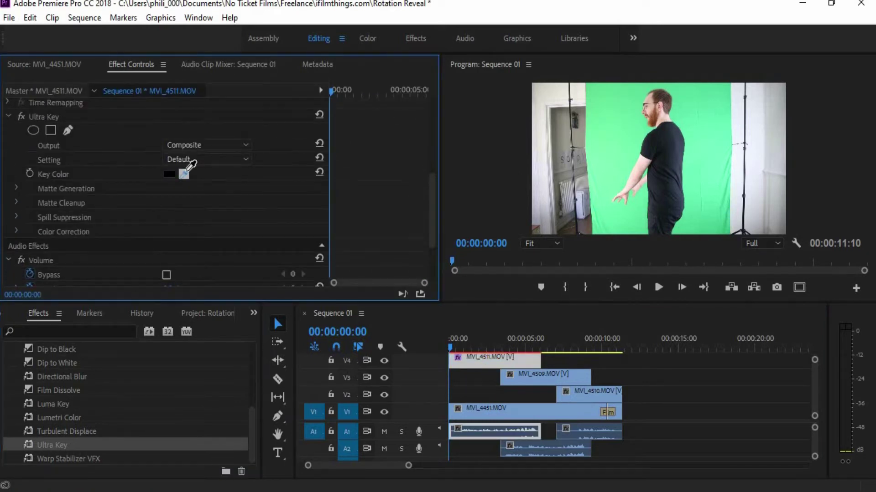
left_click(631, 131)
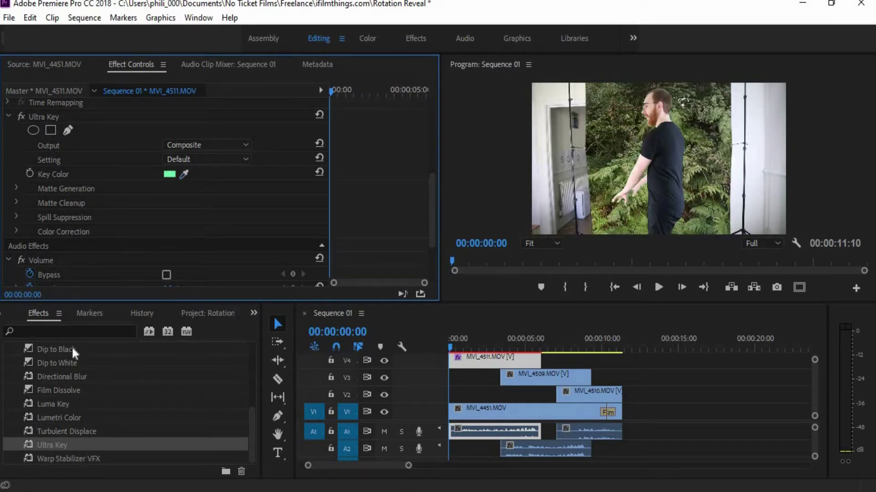
Search the effects for 'crop' and apply the Crop effect to MVI_4511.
left_click(69, 332)
type("c")
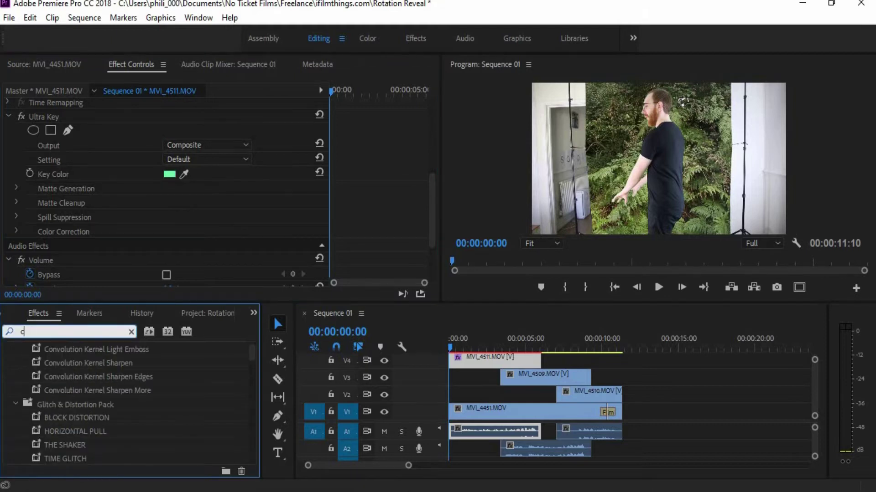
type("rop")
key("BackSpace")
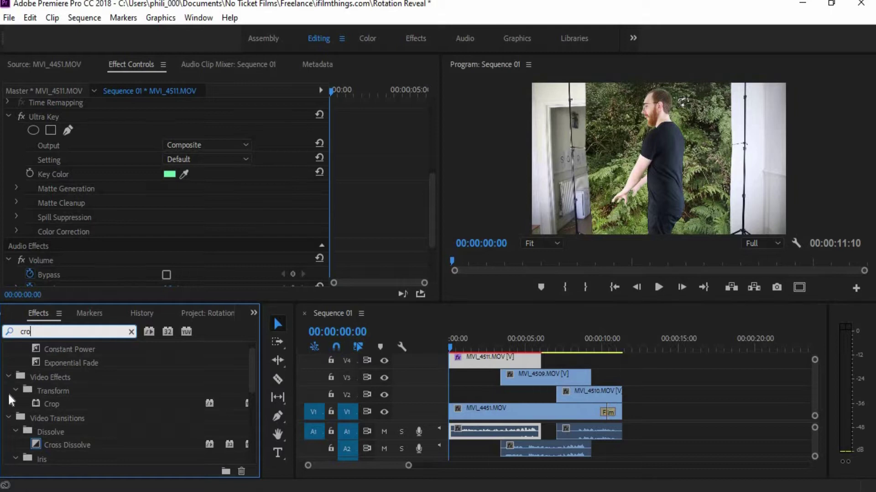
left_click(55, 406)
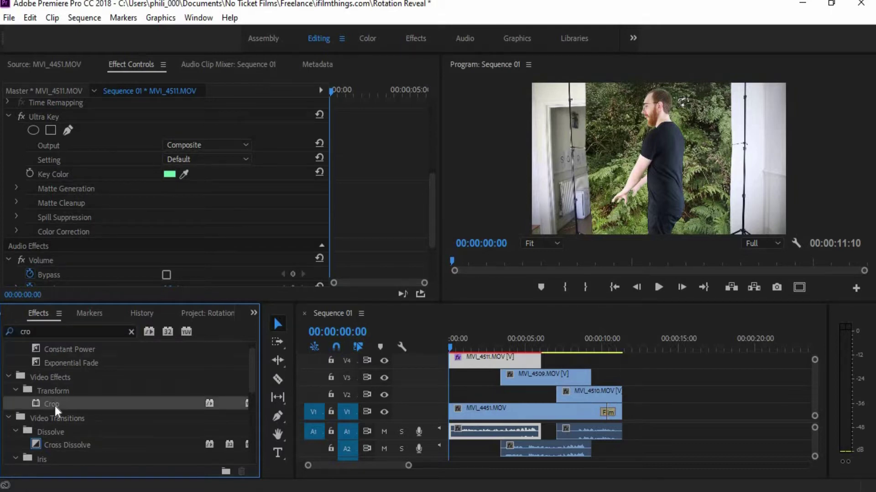
left_click_drag(55, 406, 470, 360)
Set MVI_4511's Crop to 26% on the left and 25% on the right.
left_click_drag(432, 180, 432, 225)
mouse_move(174, 133)
left_mouse_down()
mouse_move(196, 133)
mouse_move(176, 130)
left_mouse_up()
left_click_drag(172, 159, 184, 160)
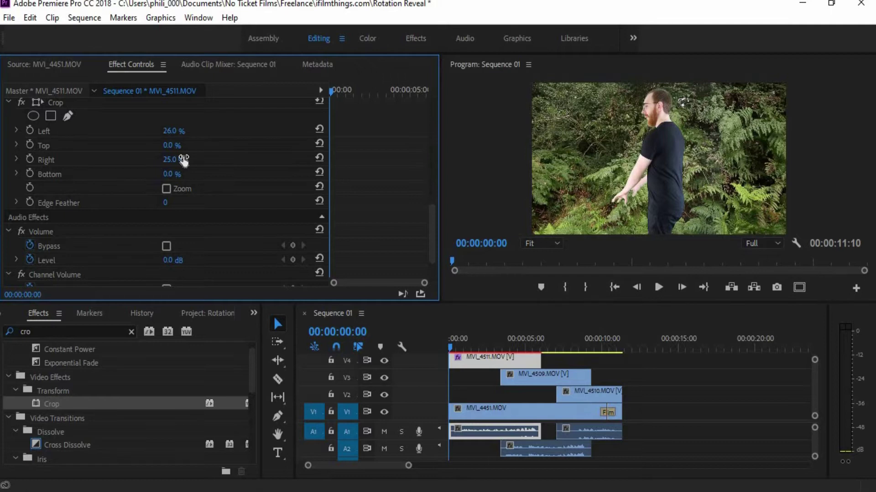
scroll(433, 215, "up", 2)
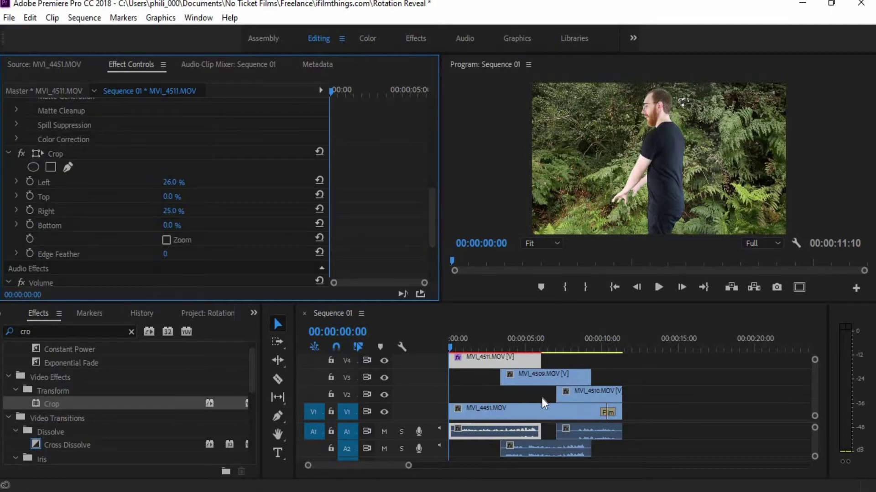
Copy MVI_4511's attributes and paste its Ultra Key and Crop onto MVI_4509 on V3.
left_click(542, 360)
right_click(510, 360)
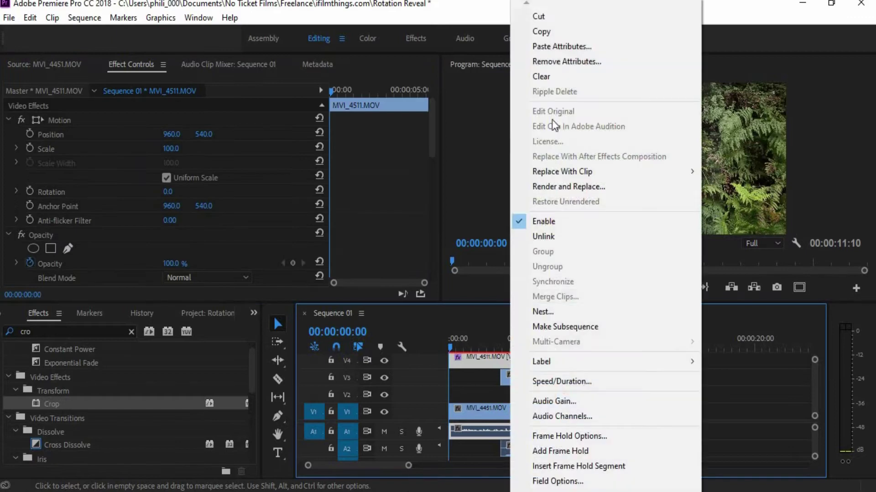
left_click(538, 29)
left_click(539, 376)
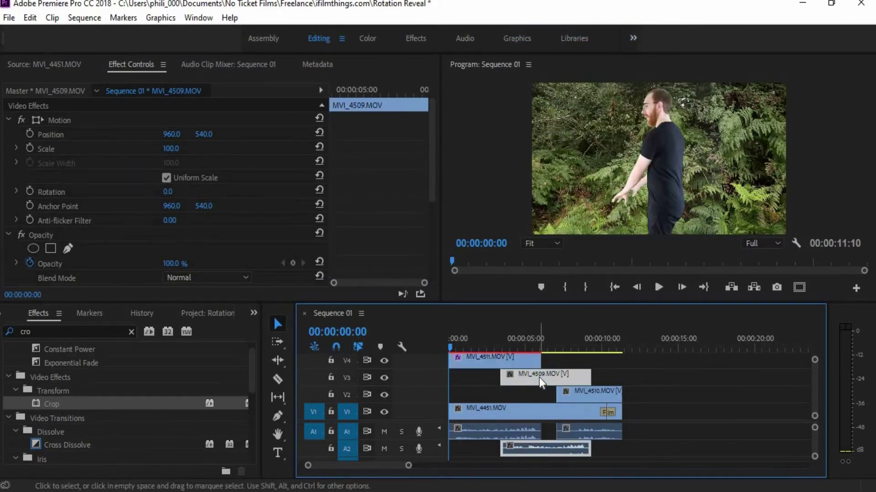
right_click(539, 377)
left_click(609, 48)
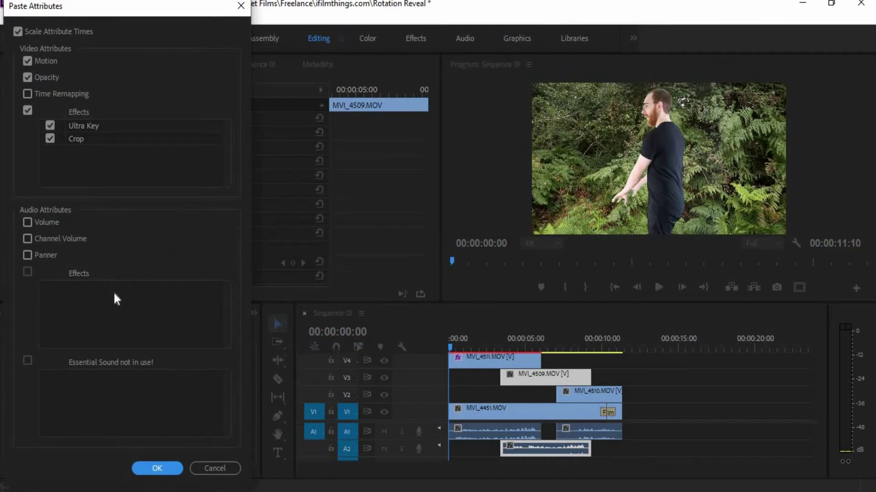
left_click(155, 470)
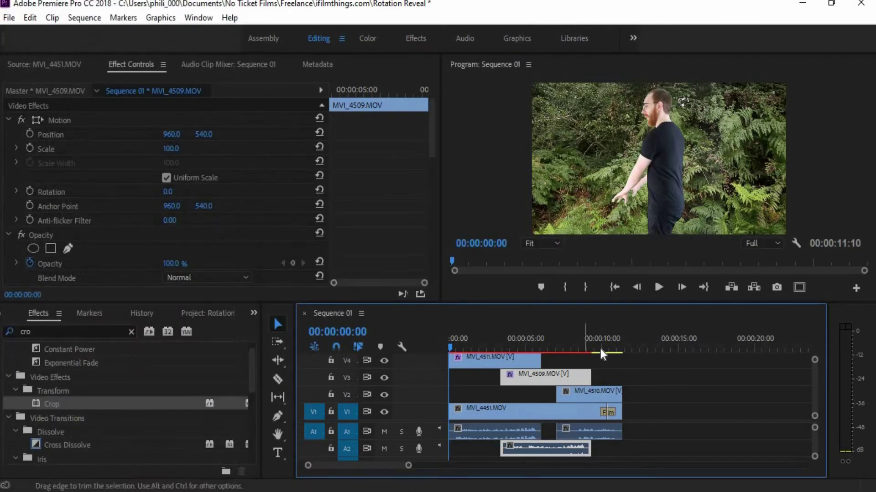
left_click(568, 345)
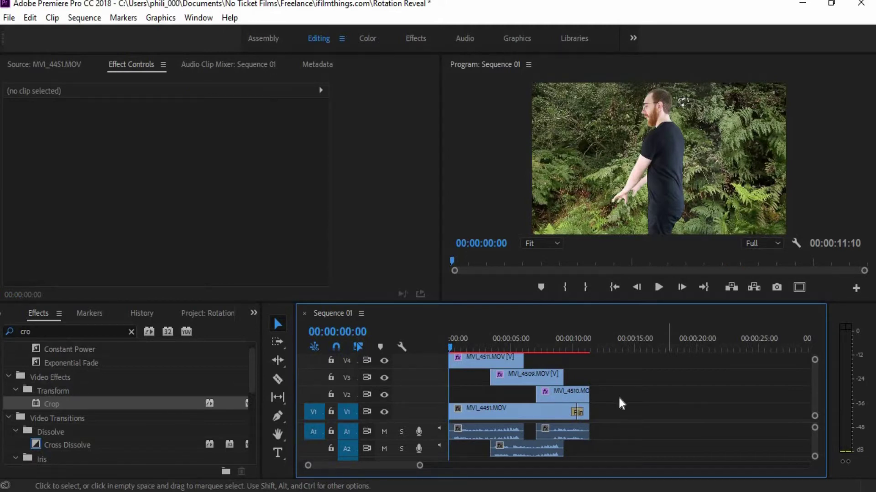
Enable Position and Scale animation on MVI_4511 and mute audio tracks A1 and A2.
left_click(469, 363)
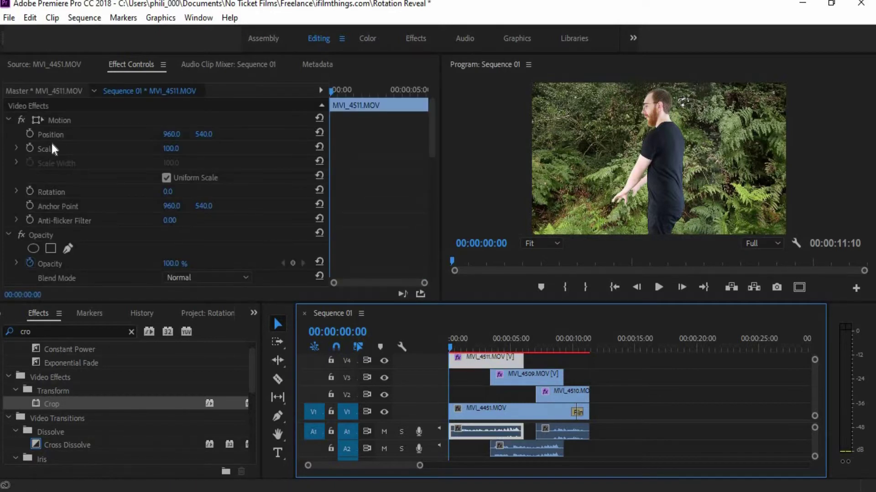
left_click(29, 136)
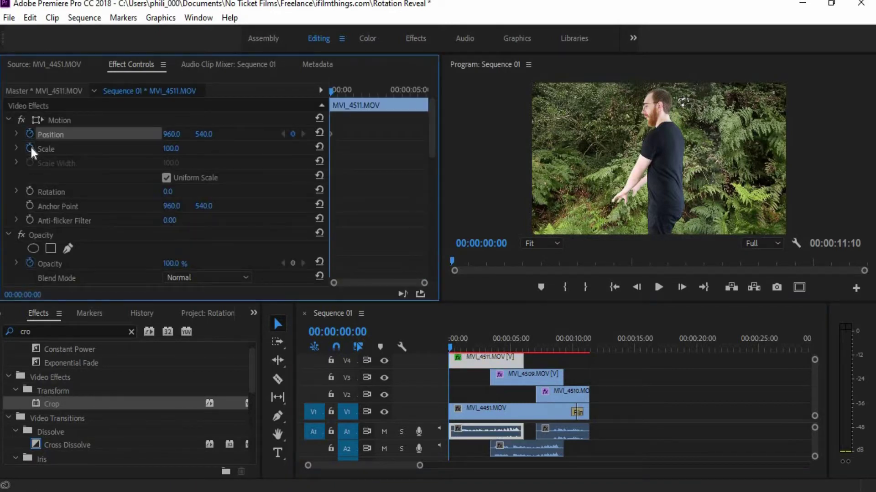
left_click(30, 148)
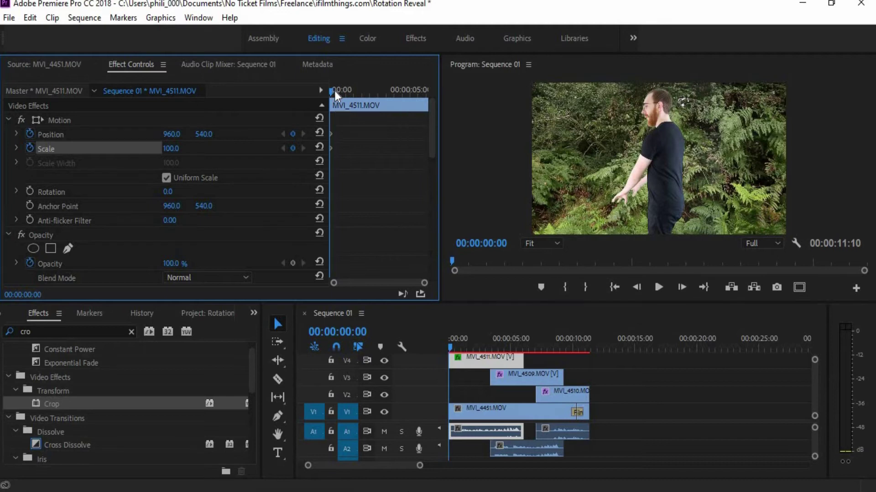
left_click_drag(335, 92, 351, 93)
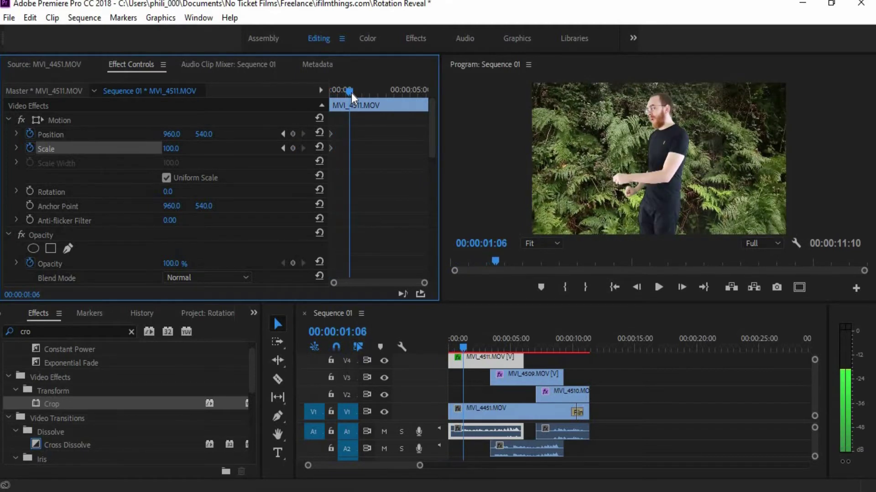
left_click(385, 431)
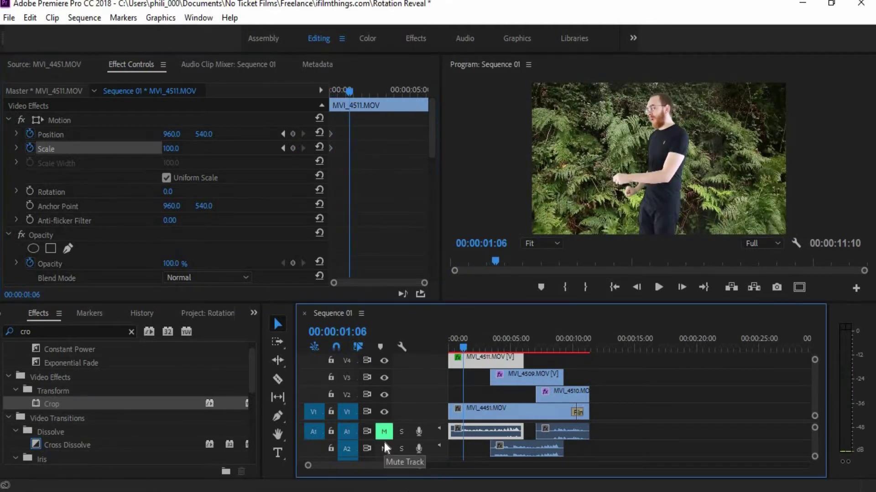
left_click(384, 449)
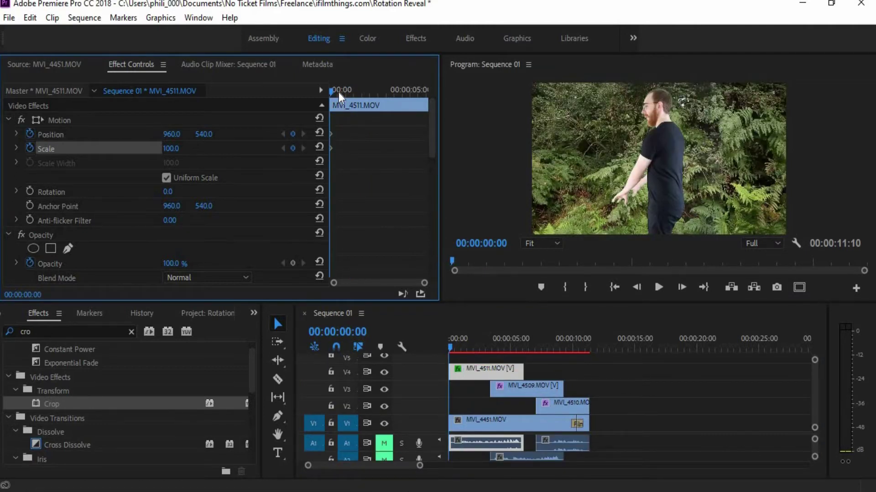
left_click_drag(339, 92, 348, 92)
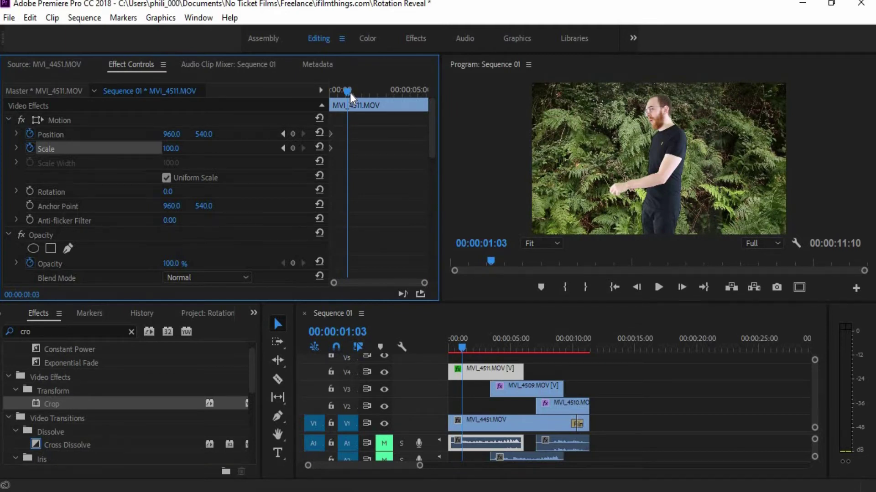
Keyframe MVI_4511 so it shifts left to X 811, then returns to X 960 at 02:17.
left_click(293, 134)
left_click(294, 148)
left_click_drag(176, 136, 108, 136)
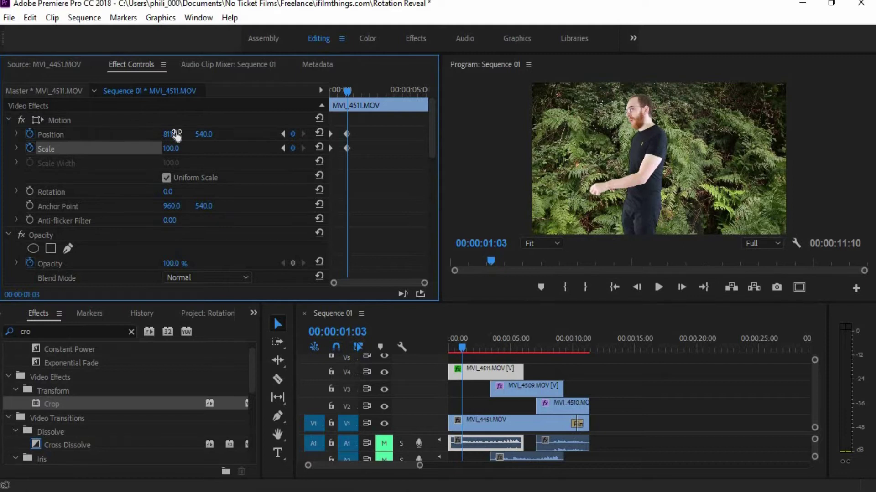
left_click_drag(370, 90, 373, 91)
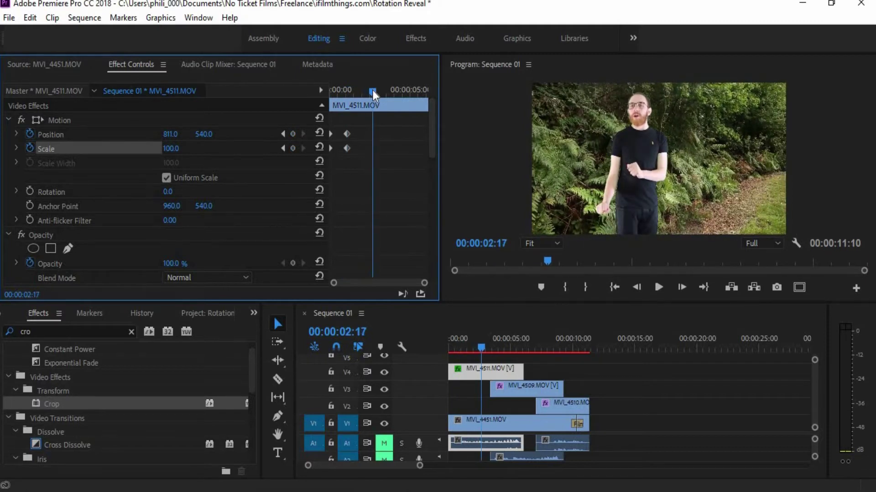
left_click(293, 133)
left_click(293, 148)
type("960")
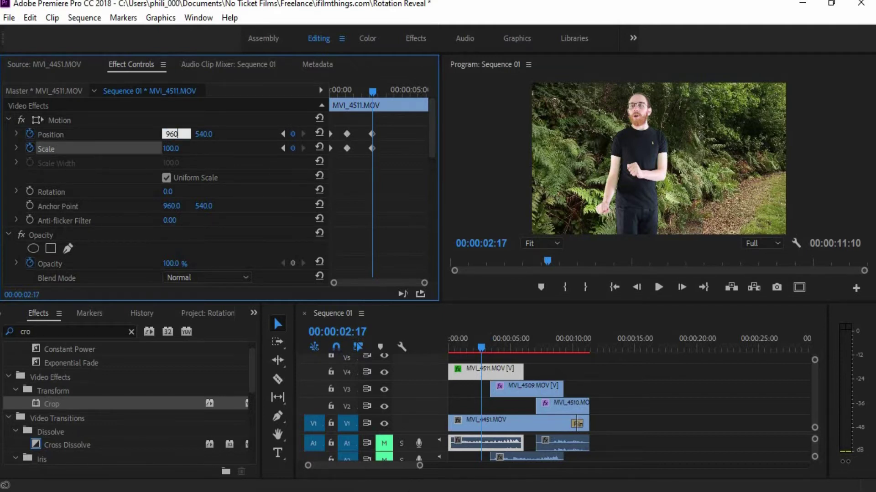
key("Return")
Add Position and Scale keyframes at 04:11 and shift the clip right.
left_click_drag(373, 91, 400, 87)
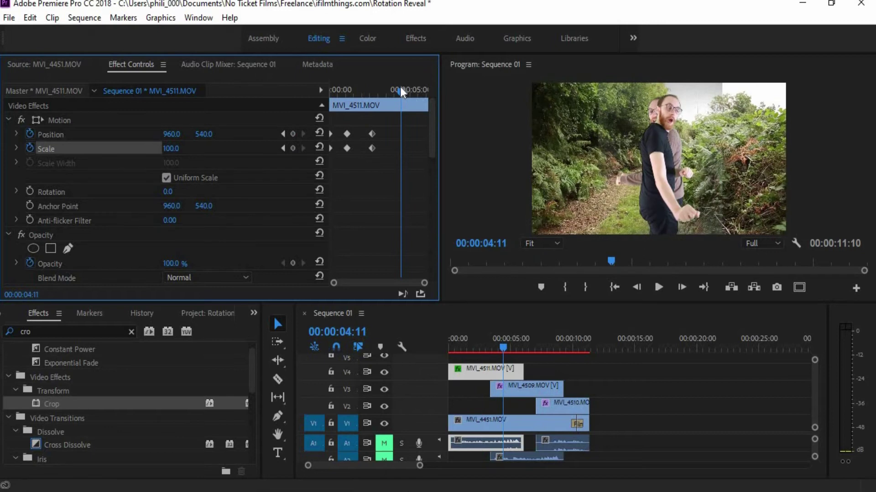
left_click(292, 133)
left_click(293, 148)
left_click_drag(172, 134, 259, 134)
Add keyframes at 05:21 and set Position X back to the centred 960.
left_click_drag(401, 91, 427, 91)
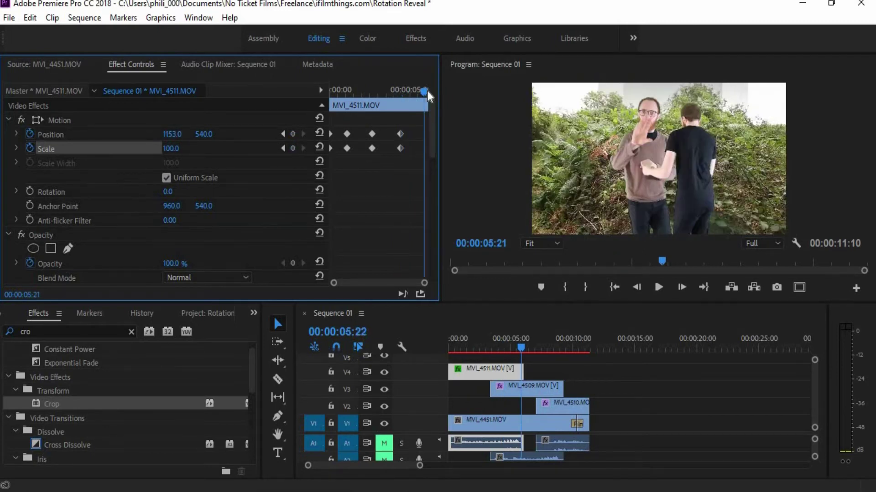
key("Right")
key("Right")
key("Right")
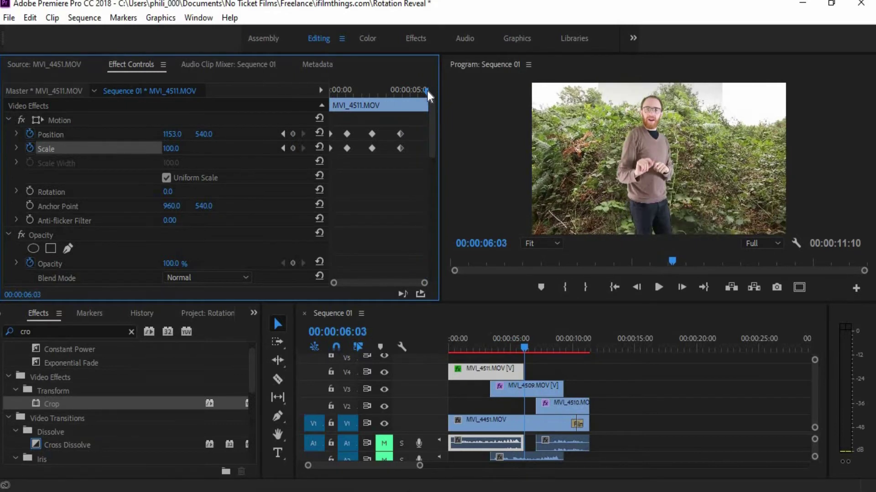
key("Left")
key("Left")
key("Left")
key("Left")
key("Left")
key("Left")
key("Left")
key("Left")
key("Left")
key("Left")
key("Right")
key("Right")
key("Right")
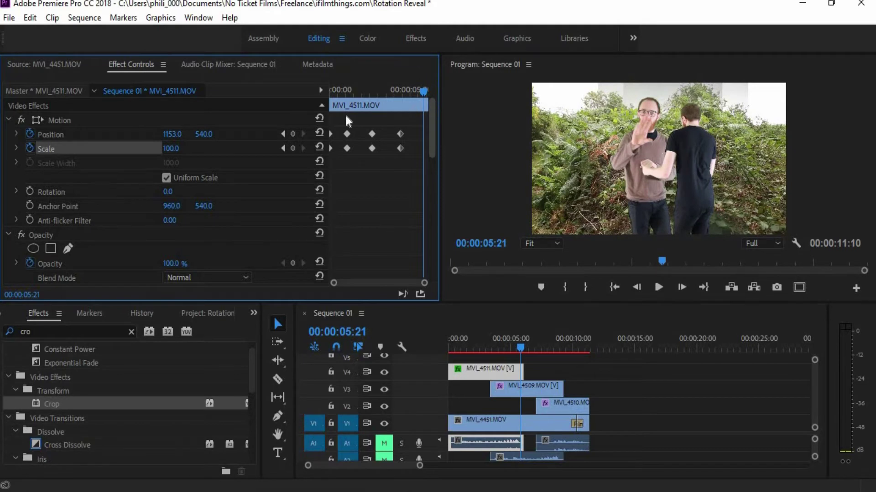
left_click(293, 148)
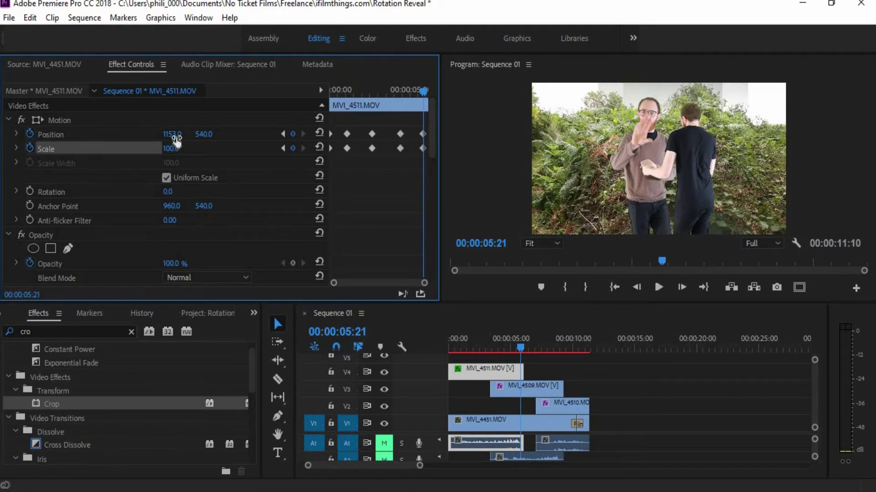
left_click(178, 133)
type("96-")
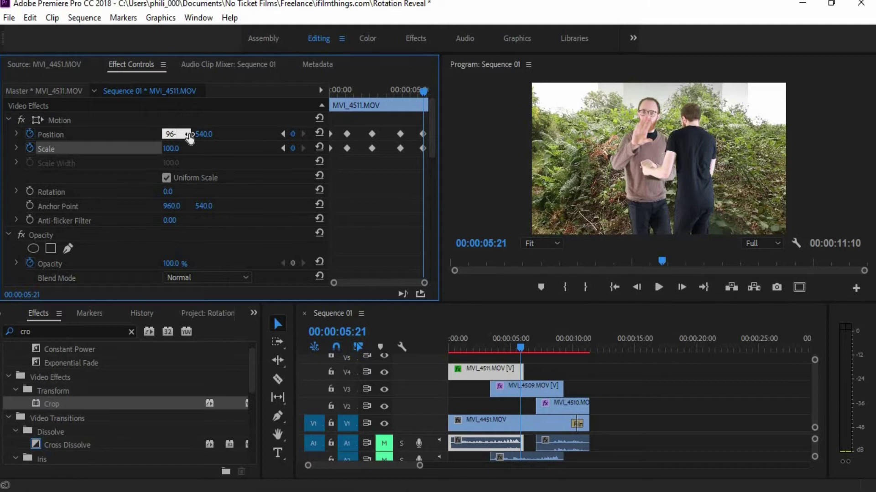
key("Return")
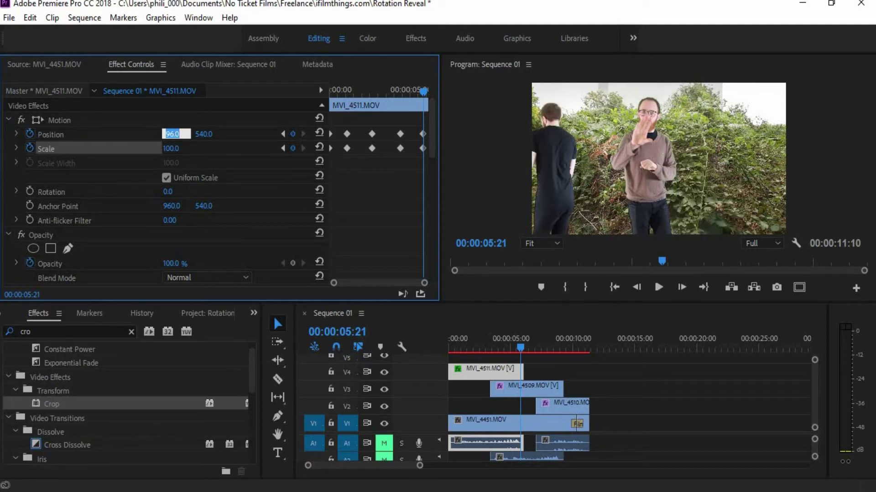
type("960")
key("Return")
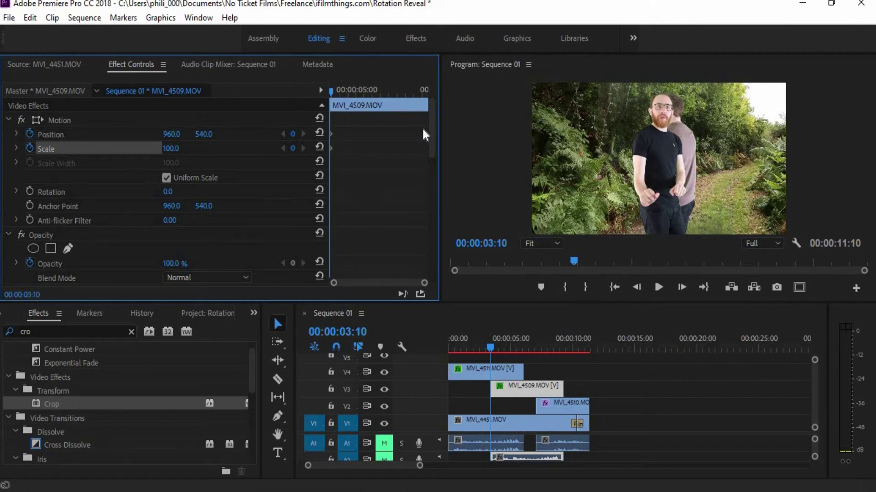
Keyframe MVI_4509's Position and Scale at 4:13, shifting it to X 998.
left_click(348, 92)
left_click(294, 134)
left_click(293, 148)
left_click_drag(172, 135, 101, 135)
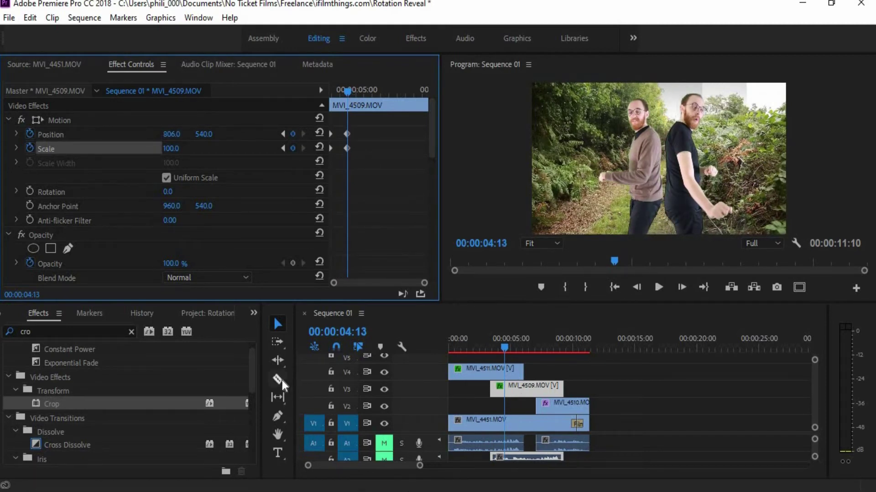
Split MVI_4509 at 4:14 with the Razor and move the second piece to V5.
left_click(280, 382)
key("Right")
left_click(507, 392)
key("v")
left_click_drag(523, 394, 524, 363)
left_click_drag(333, 93, 382, 97)
Keyframe the V5 piece at X 960 at 5:13, X 1180 at 7:06, and X 960 at 8:16.
left_click(292, 134)
left_click(292, 148)
left_click(172, 134)
type("960")
key("Return")
left_click(292, 134)
left_click(292, 148)
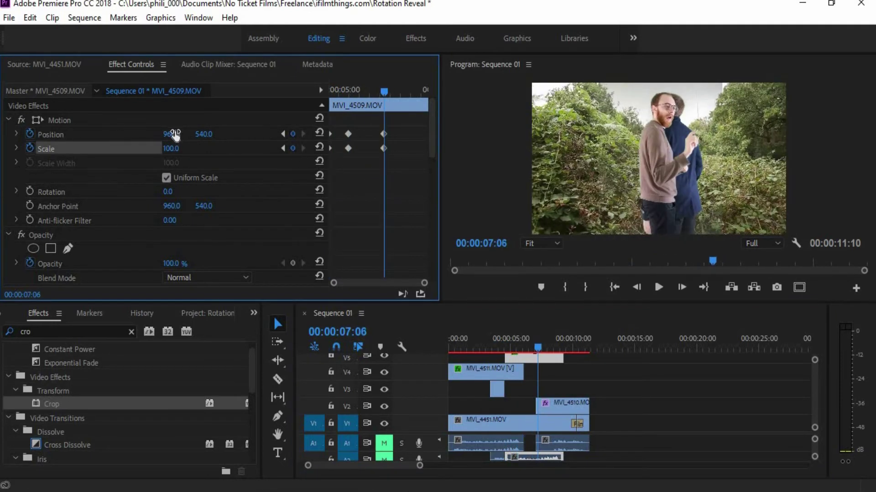
left_click_drag(176, 135, 273, 135)
left_click_drag(384, 91, 412, 97)
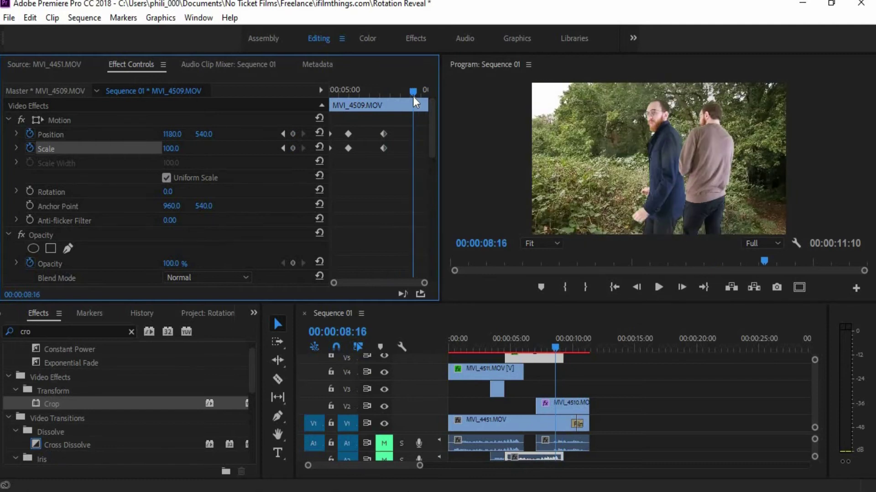
mouse_move(173, 133)
left_mouse_down()
mouse_move(156, 129)
mouse_move(178, 135)
left_mouse_up()
key("Return")
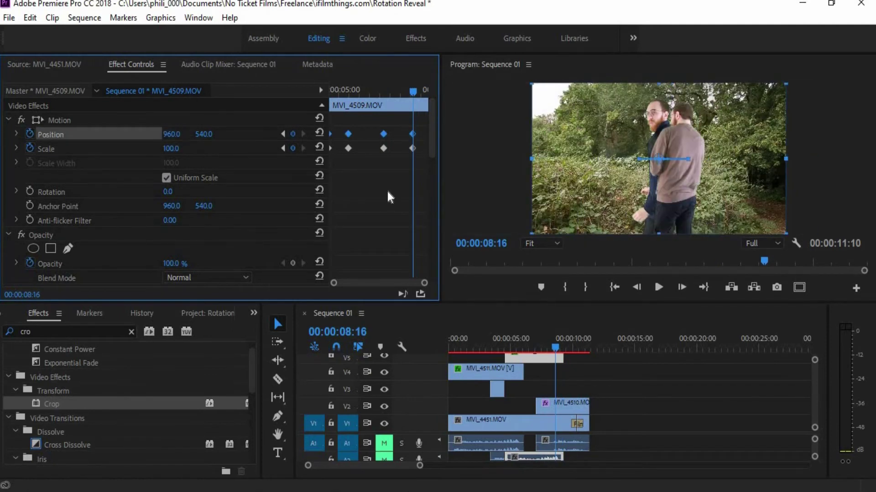
Trim the V5 clip's end to 8:16.
left_click_drag(388, 93, 413, 93)
left_click_drag(420, 466, 348, 466)
left_click_drag(704, 360, 628, 362)
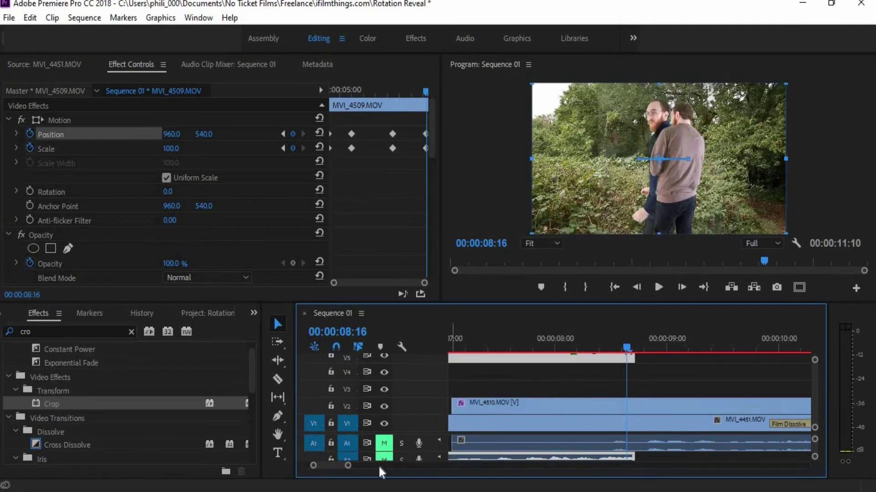
left_click_drag(348, 465, 385, 466)
left_click(611, 405)
Enable Position and Scale animation on MVI_4510 and trim its start.
left_click_drag(364, 92, 342, 92)
left_click(29, 135)
left_click(29, 148)
left_click(588, 406)
left_click_drag(592, 406, 604, 406)
left_click(577, 345)
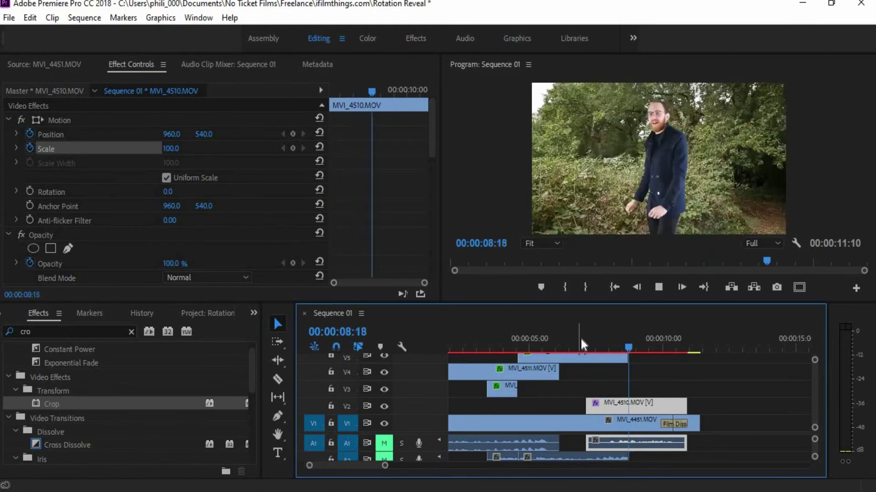
left_click_drag(585, 344, 609, 345)
Keyframe MVI_4510 at 6:18 and 7:06, sliding it left to X 713 at 7:06.
left_click(618, 359)
left_click(283, 134)
left_click(283, 148)
left_click(611, 405)
left_click(293, 134)
left_click(294, 148)
left_click_drag(586, 406, 576, 406)
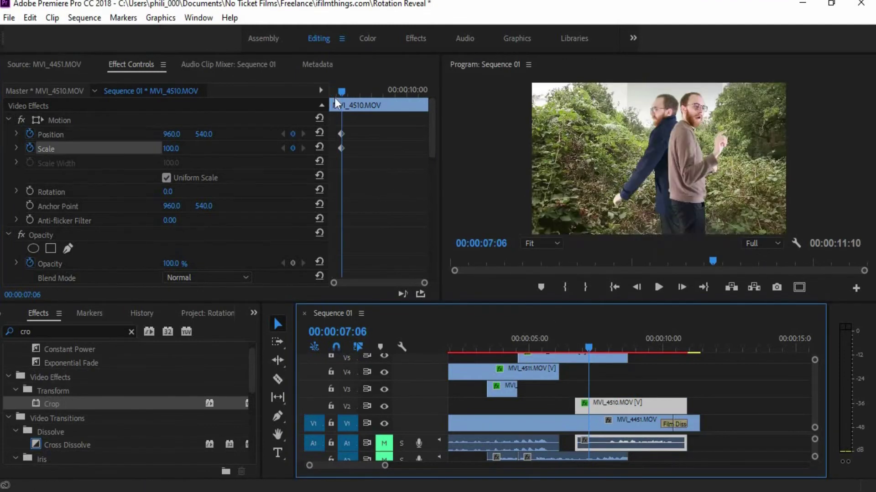
left_click(330, 93)
left_click(293, 134)
left_click(293, 148)
left_click(304, 148)
left_click_drag(170, 134, 58, 134)
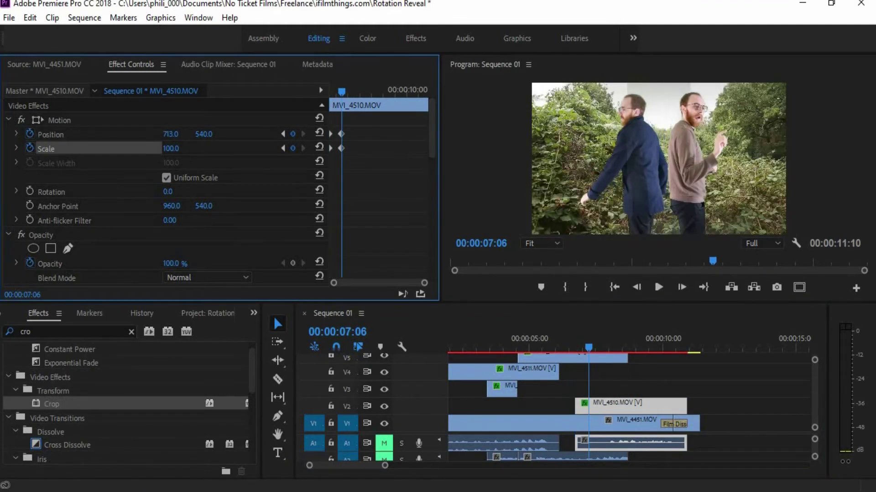
Split MVI_4510 at 7:07 and the V5 clip at 6:03, then restack MVI_4509 to V3, MVI_4510 to V4.
left_click(239, 119)
key("Right")
left_click(277, 379)
left_click(591, 405)
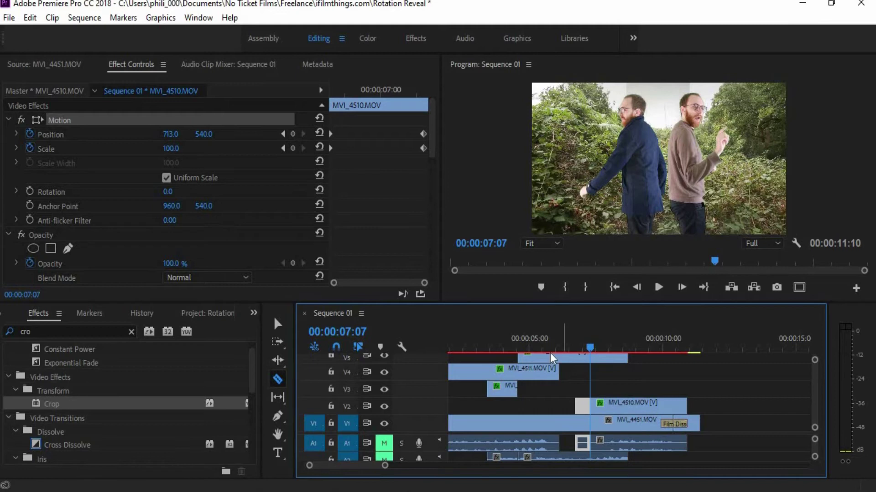
left_click(278, 324)
left_click(558, 340)
mouse_move(384, 466)
left_mouse_down()
mouse_move(346, 465)
mouse_move(373, 466)
left_mouse_up()
left_click(277, 379)
left_click(628, 358)
left_click(278, 325)
left_click_drag(647, 358, 676, 372)
left_click_drag(655, 347, 663, 347)
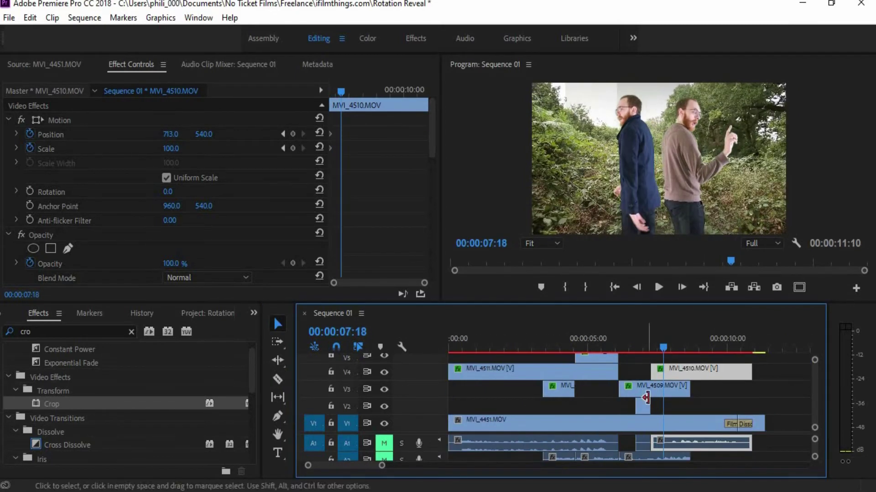
Keyframe MVI_4510 at 8:16 with Position X back at the centred 960.
left_click(283, 133)
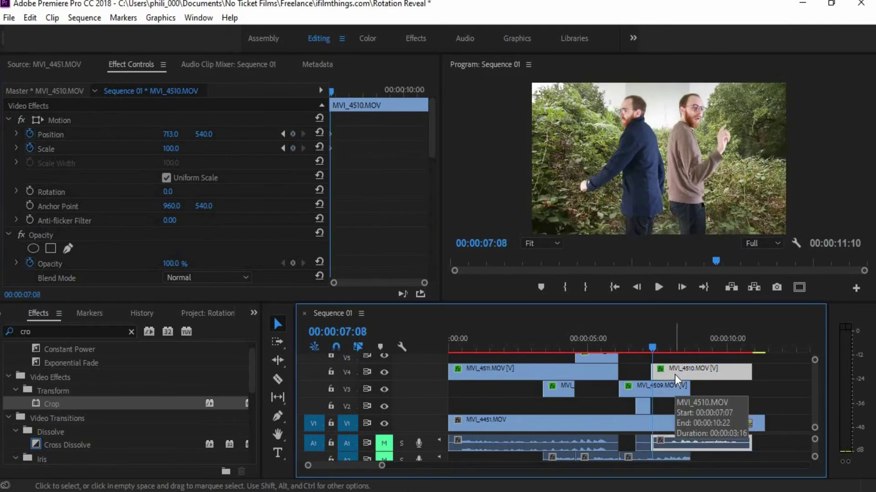
key("Right")
left_click(675, 389)
left_click(303, 134)
left_click(678, 375)
left_click(292, 134)
left_click(293, 148)
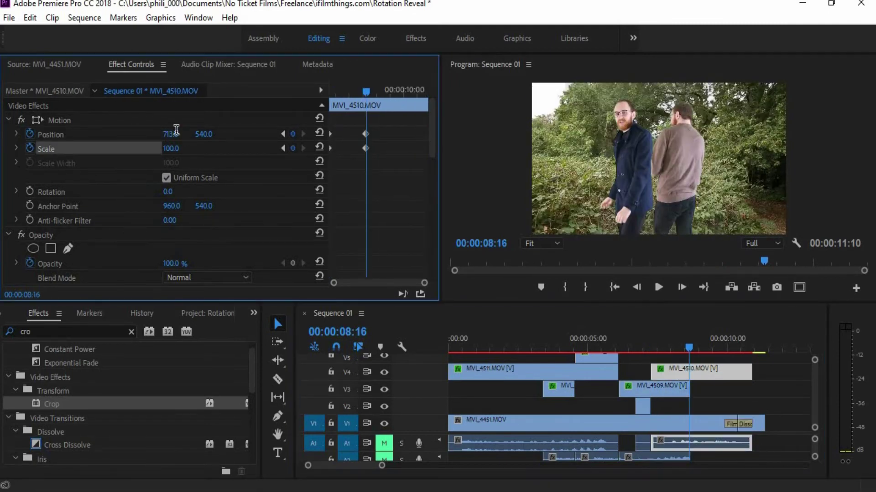
left_click(176, 132)
type("960")
key("Return")
Trim MVI_4510's end to 10:17.
left_click_drag(690, 347, 749, 346)
left_click(750, 446)
left_click_drag(382, 466, 355, 468)
left_click_drag(714, 445, 627, 445)
left_click_drag(356, 466, 372, 468)
Trim the MVI_4451 clips on V1, add a Film Dissolve at their cut, and end V1 at 10:17.
left_click_drag(620, 419, 572, 419)
left_click_drag(622, 420, 573, 420)
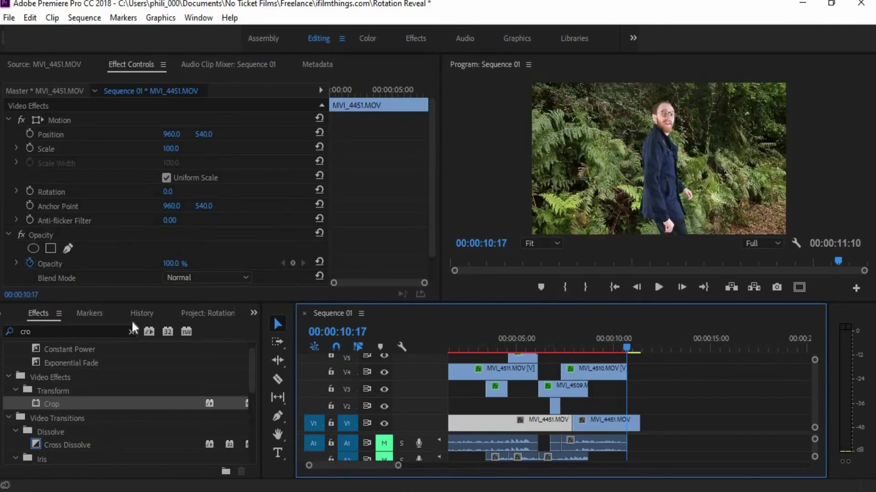
left_click(132, 332)
left_click_drag(68, 446, 572, 424)
left_click_drag(639, 423, 626, 423)
Add Position and Scale keyframes to MVI_4510 at 10:17 and return to the sequence start.
left_click(588, 374)
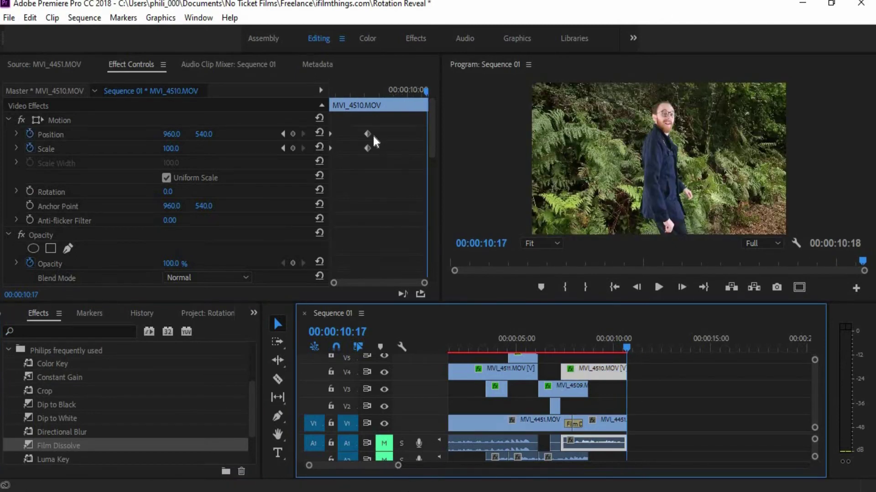
left_click(293, 134)
left_click(293, 148)
key("Home")
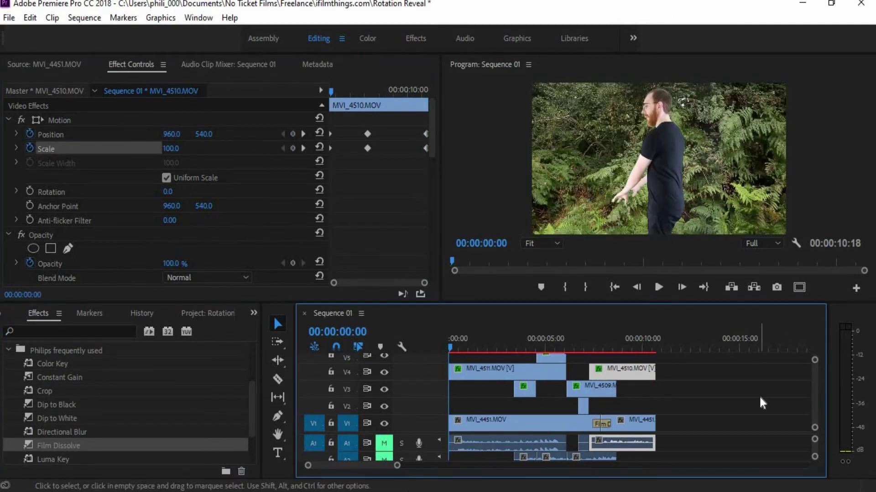
Review the swap by scrubbing the sequence from 4:01 to 4:23 with the timeline zoomed in.
left_click(760, 403)
left_click_drag(451, 349, 658, 365)
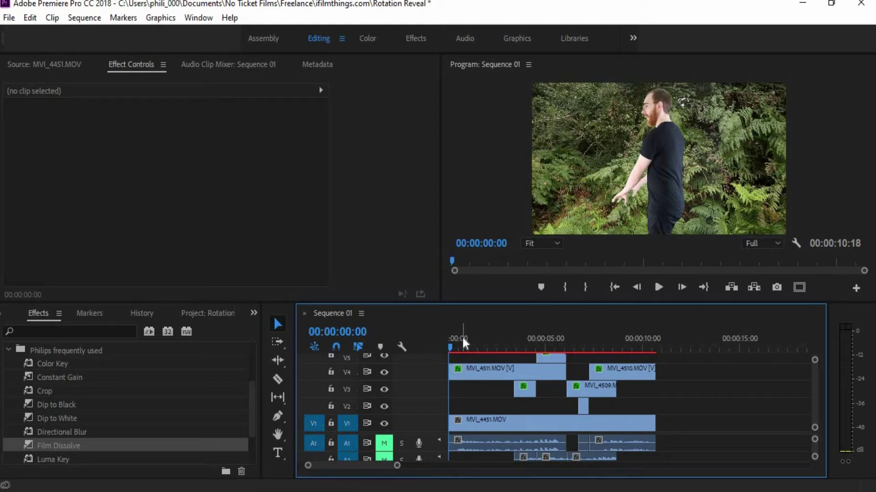
left_click(536, 343)
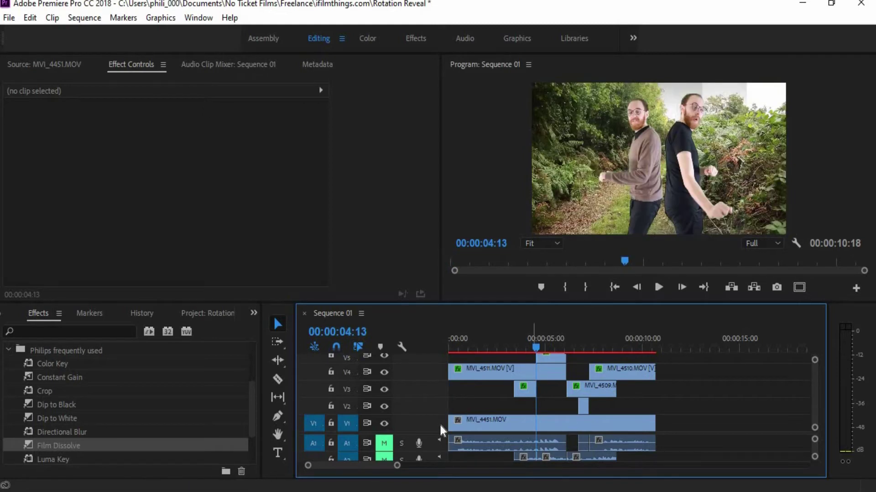
left_click_drag(392, 465, 371, 462)
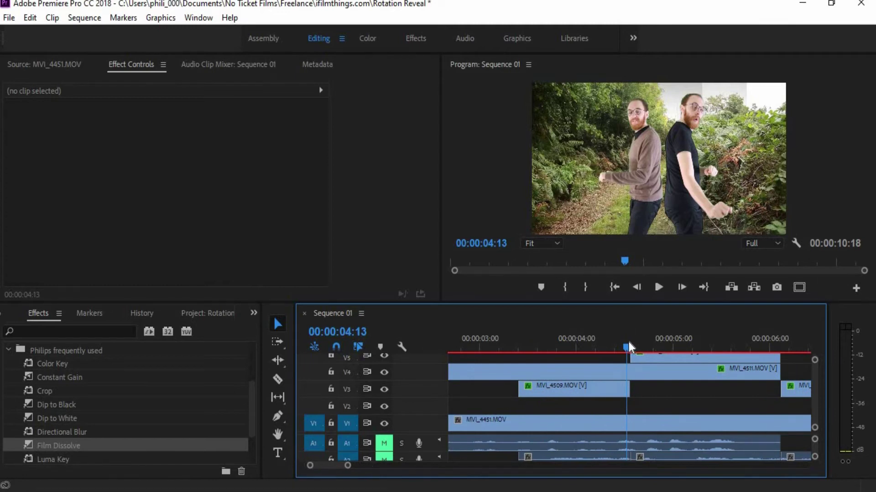
left_click_drag(630, 342, 580, 341)
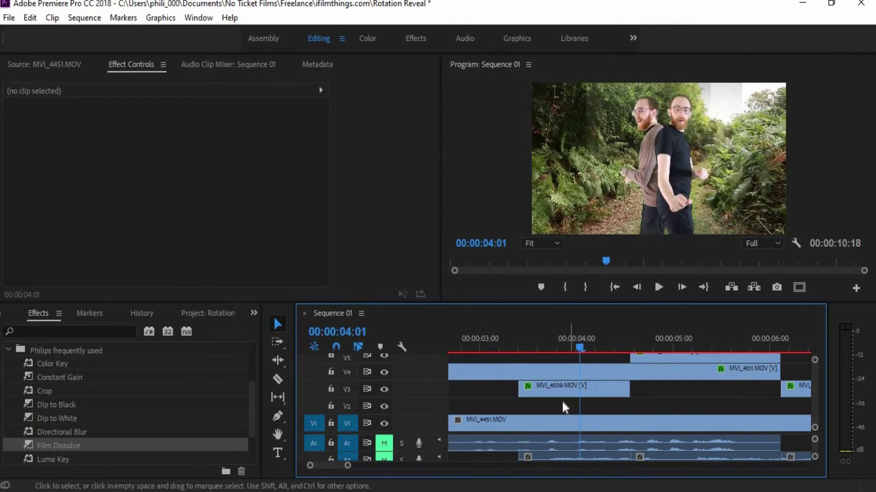
left_click_drag(347, 466, 350, 466)
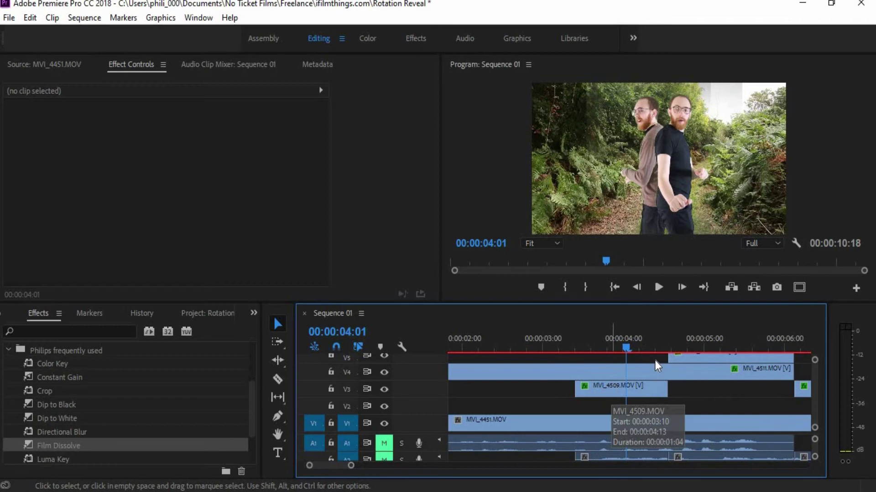
left_click_drag(636, 346, 667, 352)
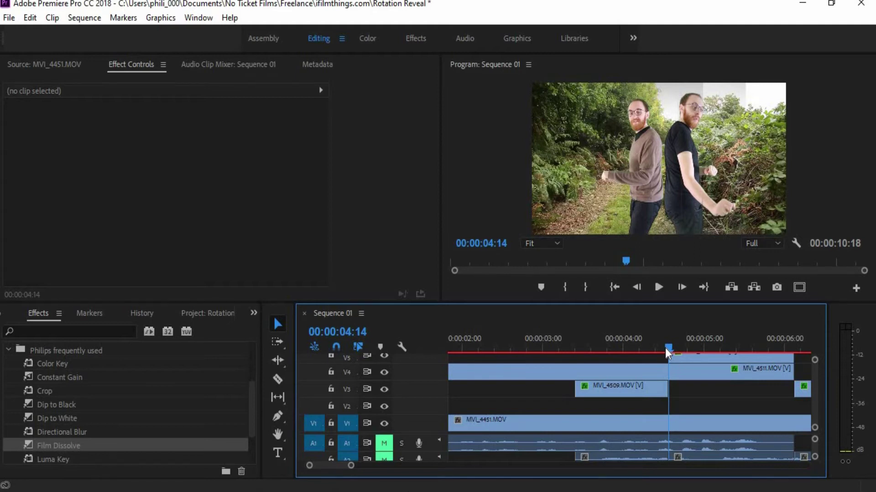
left_click_drag(665, 349, 735, 347)
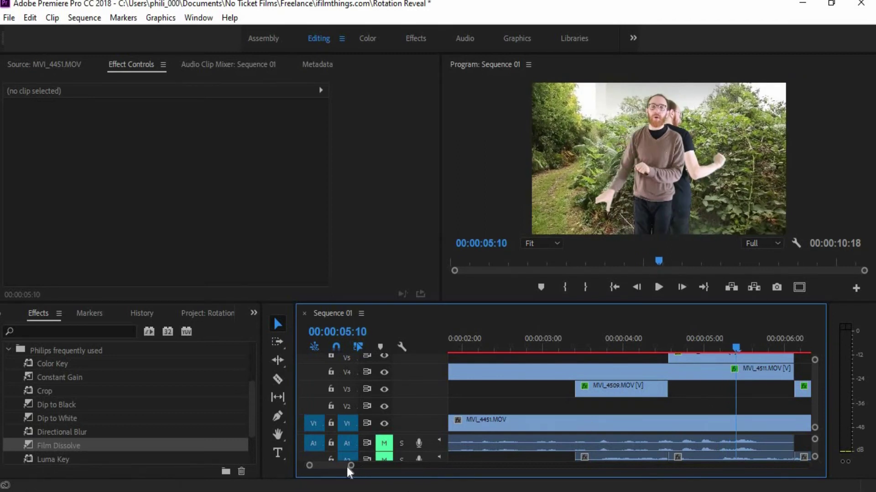
Step through frames around 6:15–6:23, then zoom the timeline in around the current frame.
left_click_drag(350, 466, 396, 466)
left_click(583, 345)
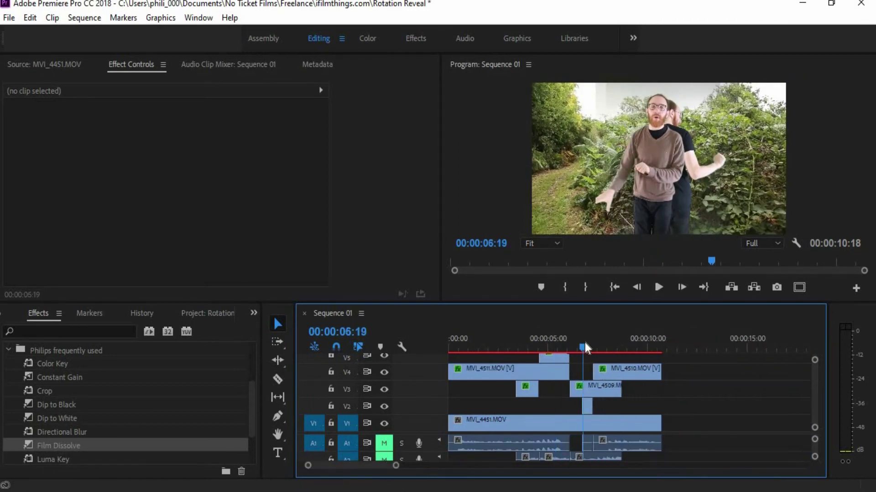
key("Left")
key("Left")
key("Left")
key("Left")
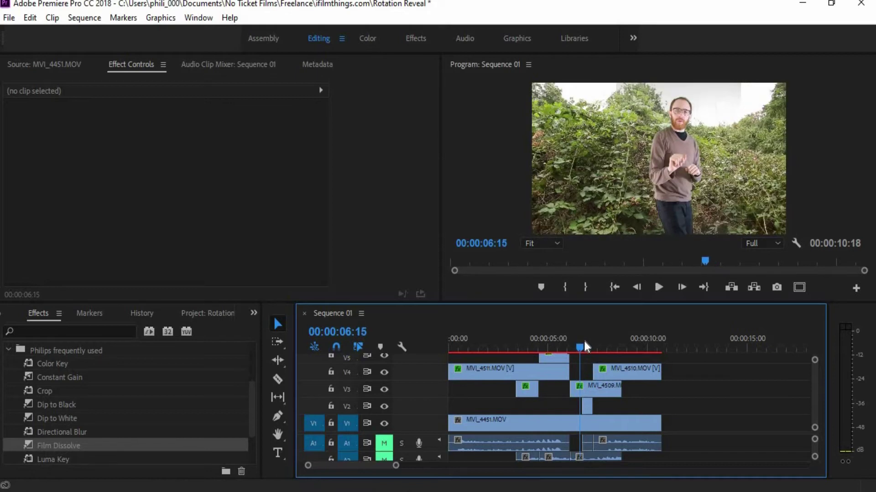
key("Right")
key("Right")
key("Right")
key("Right")
key("Right")
key("Right")
key("Right")
key("Right")
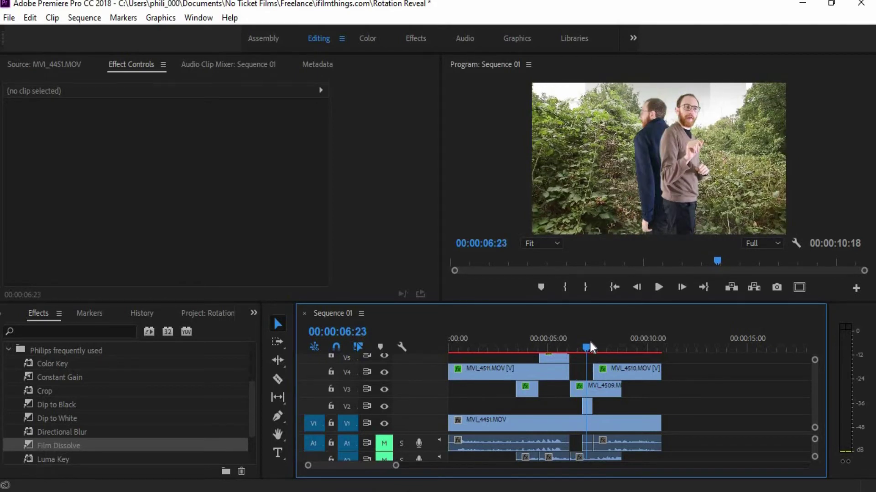
left_click_drag(589, 342, 516, 346)
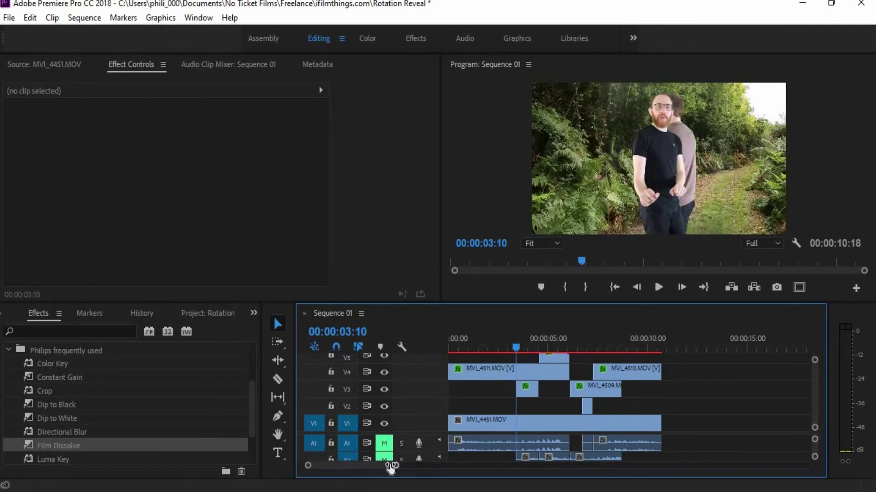
left_click_drag(391, 466, 339, 466)
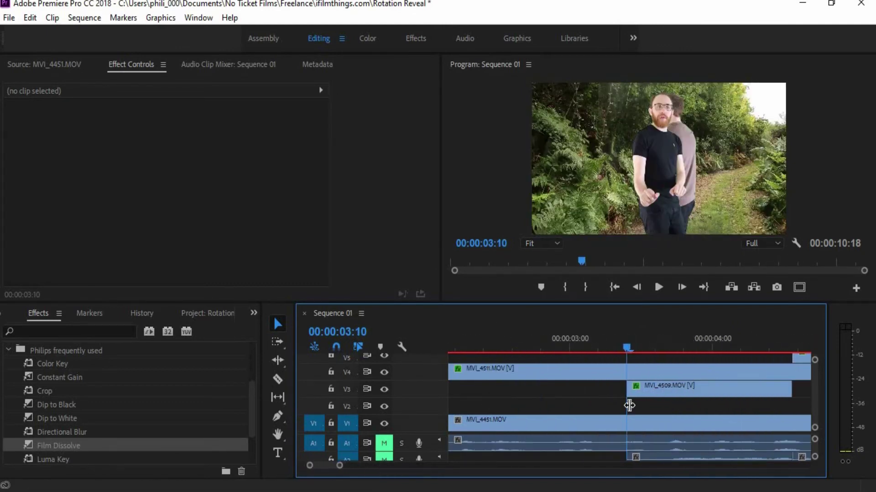
Select MVI_4509 and add a Scale keyframe at 3:17.
left_click(658, 389)
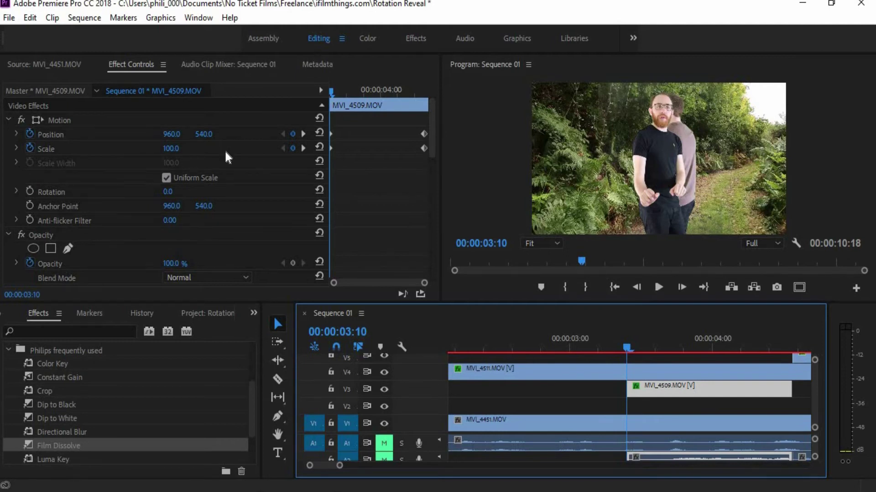
left_click_drag(331, 90, 353, 89)
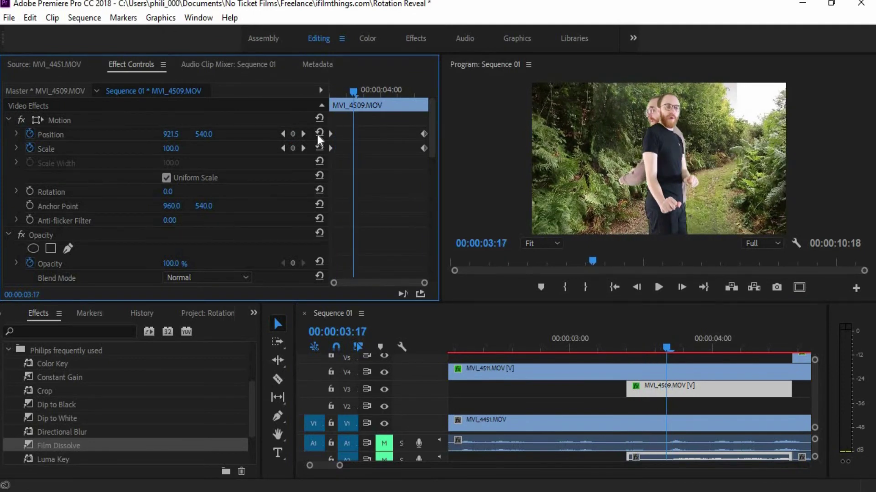
left_click(292, 148)
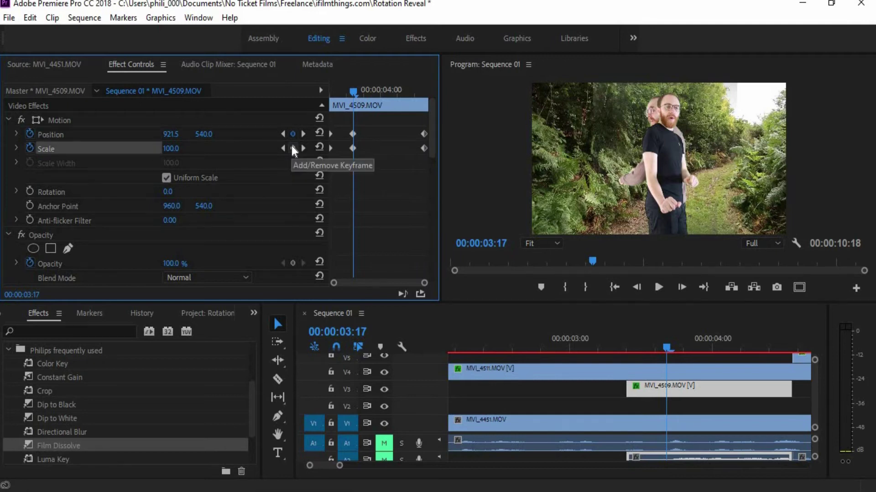
At 3:10, set MVI_4509's Scale to 90 and its Position to 931, 591.
left_click(283, 148)
left_click(180, 146)
type("90")
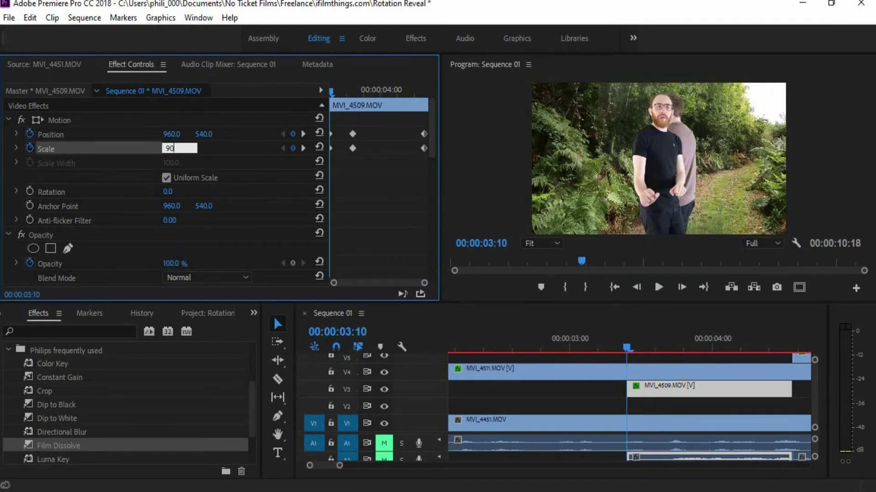
key("Return")
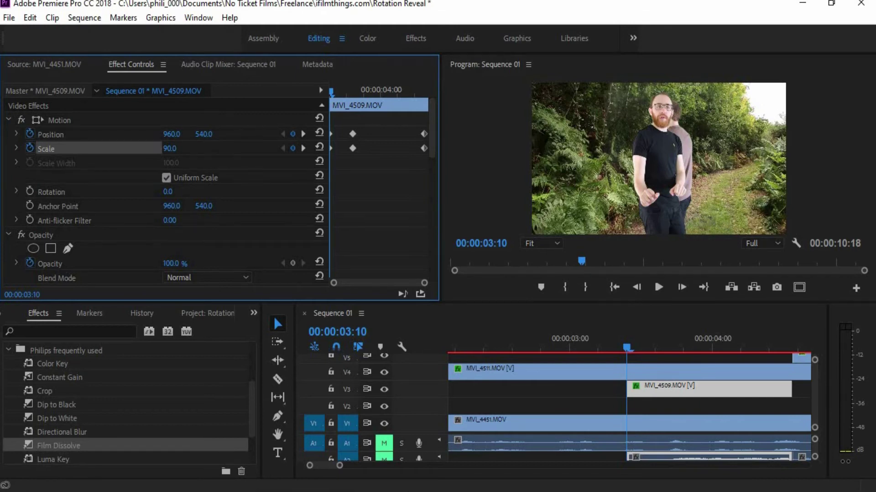
left_click_drag(203, 135, 226, 133)
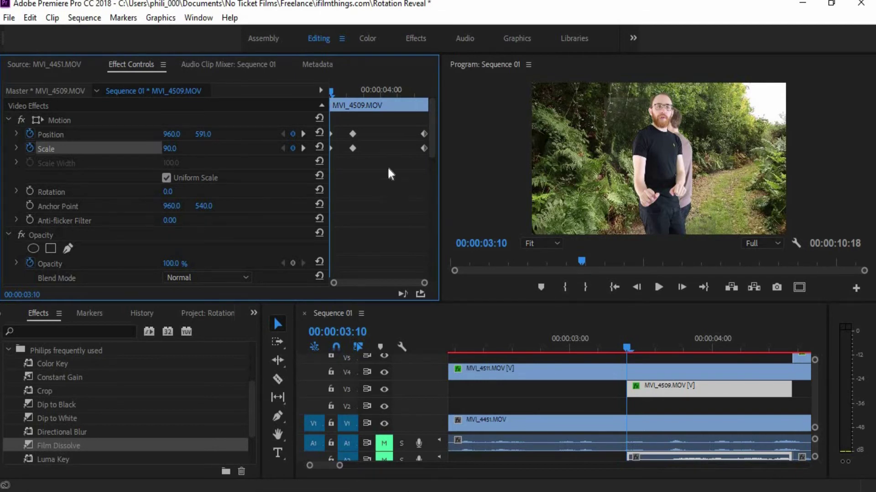
left_click_drag(169, 137, 195, 147)
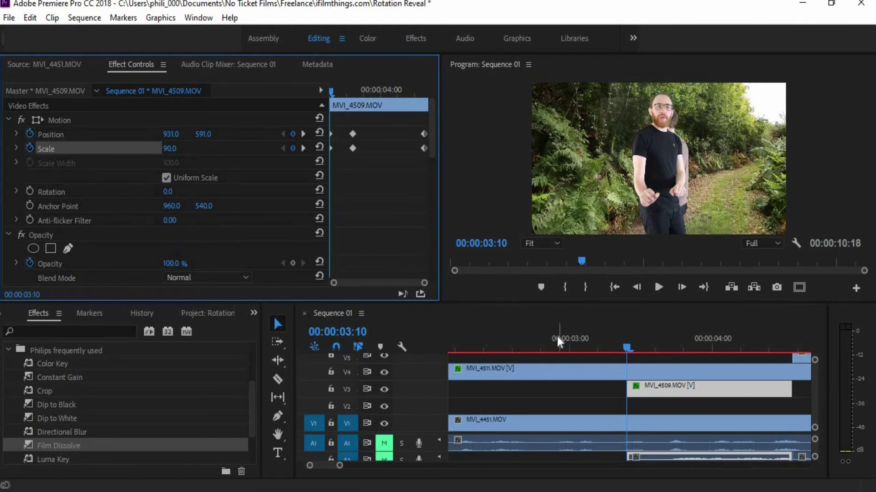
Crop the second person away at the clip's start with Crop Right at 50%.
left_click_drag(431, 113, 428, 175)
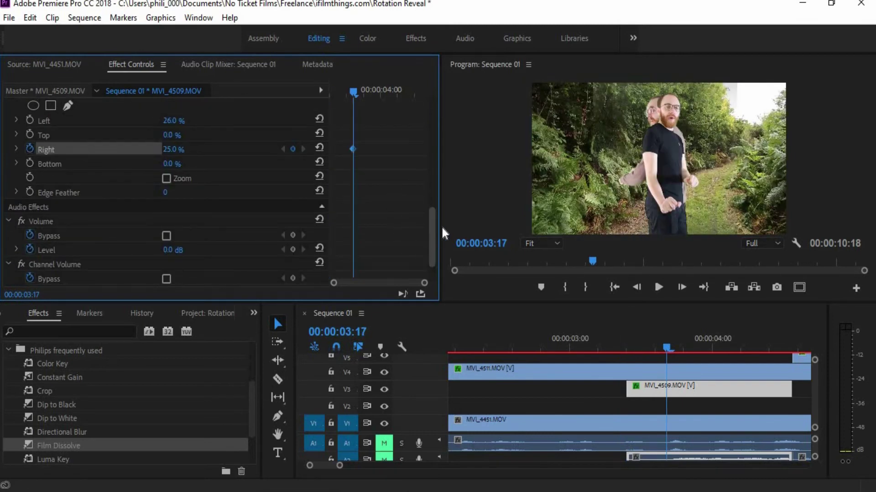
left_click_drag(432, 212, 435, 102)
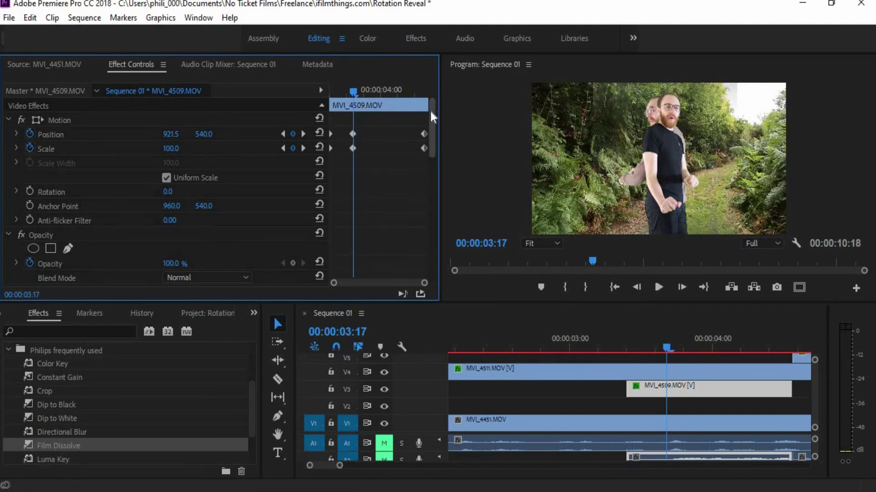
left_click_drag(431, 111, 418, 197)
left_click_drag(353, 91, 322, 94)
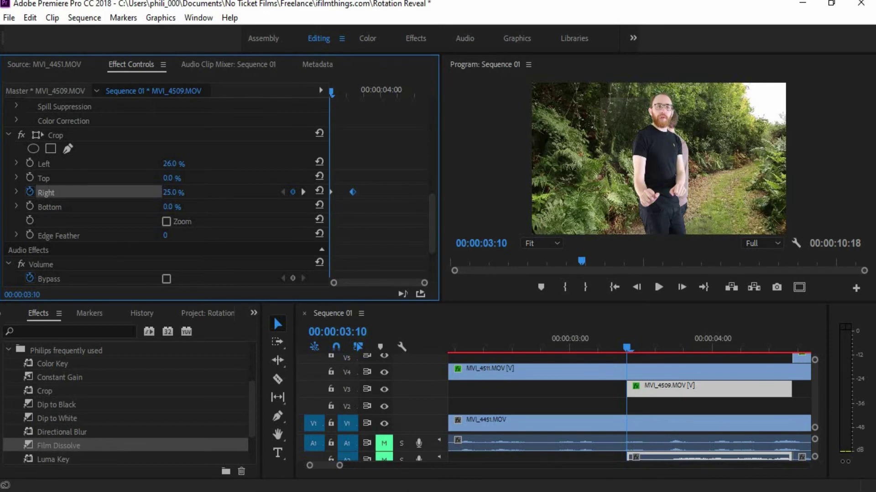
left_click_drag(173, 192, 179, 193)
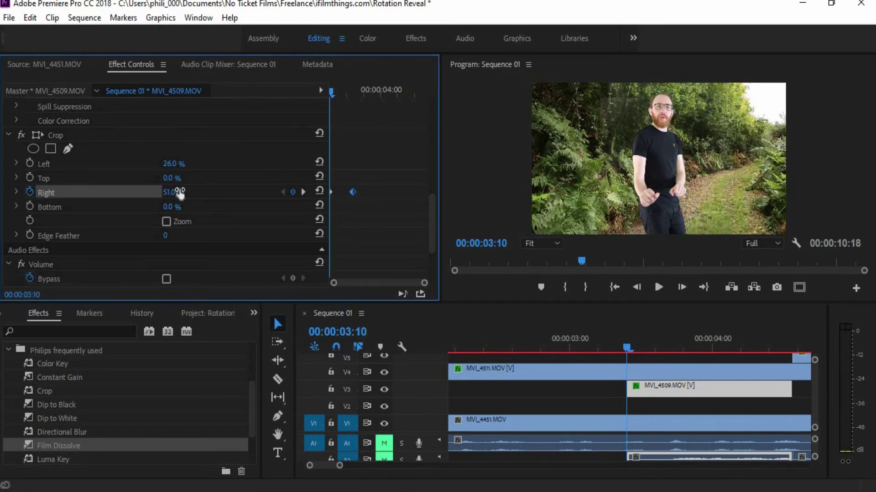
Select the middle Position and Scale keyframes and shift the Right crop keyframes later.
scroll(299, 166, "up", 5)
mouse_move(384, 87)
left_mouse_down()
mouse_move(347, 83)
mouse_move(370, 86)
left_mouse_up()
left_click_drag(361, 128, 369, 146)
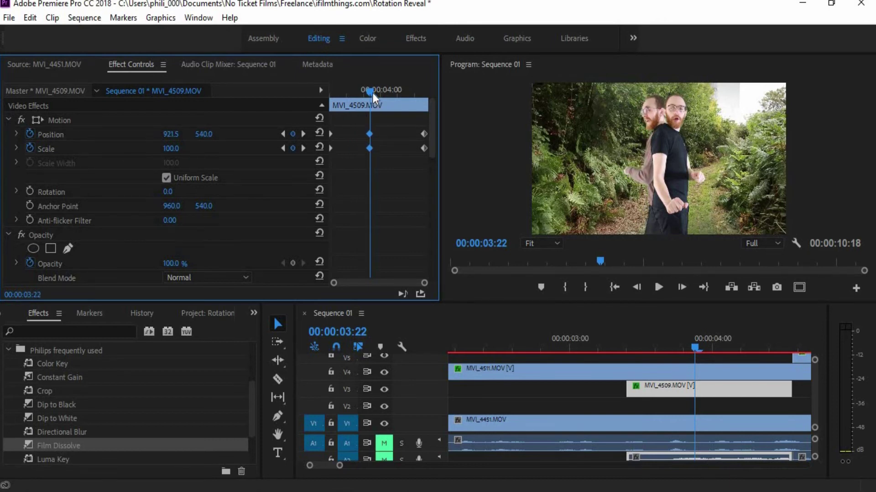
scroll(425, 205, "down", 10)
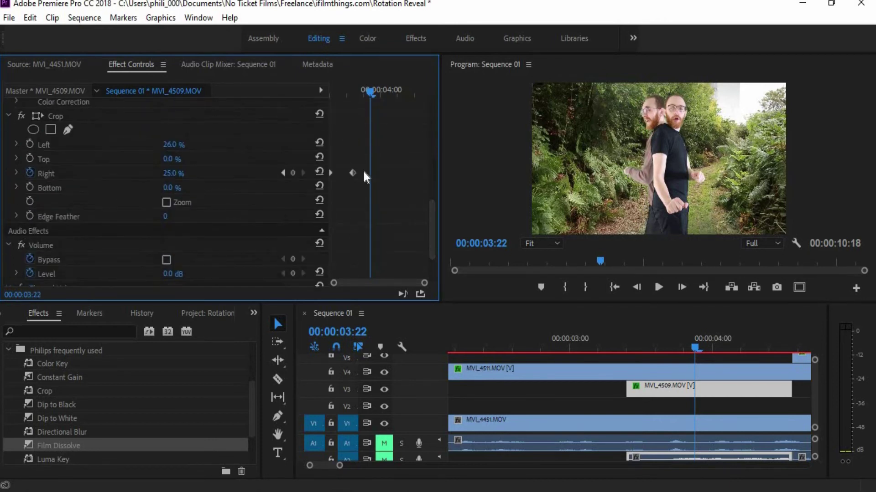
left_click_drag(352, 172, 369, 174)
left_click_drag(331, 173, 342, 171)
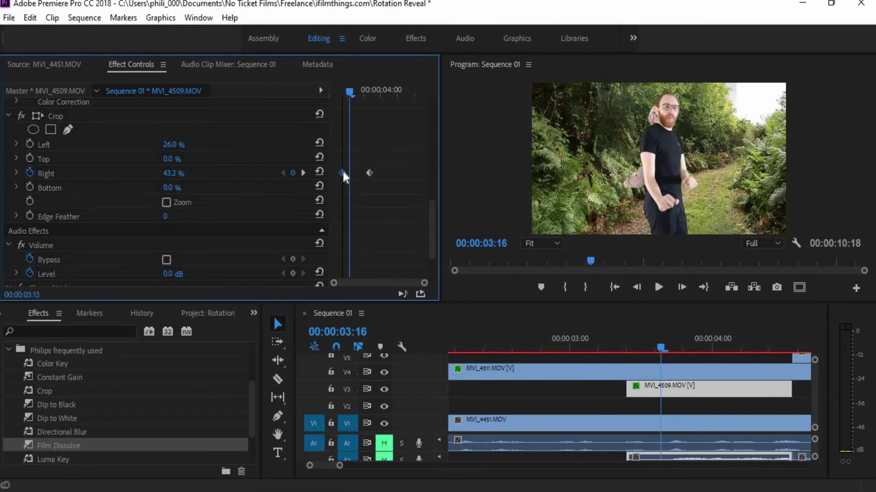
Compare adjacent frames and snap the Right crop keyframe onto the current frame.
key("Left")
key("Left")
key("Left")
key("Right")
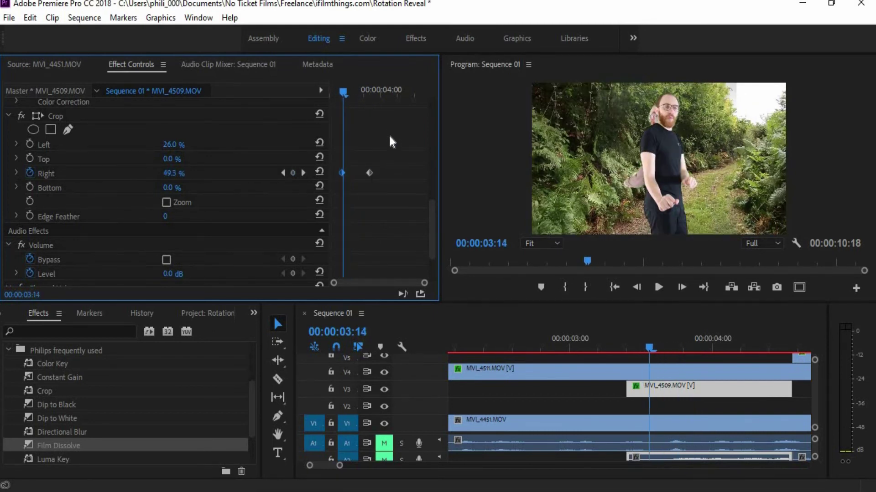
left_click(389, 136)
key("Left")
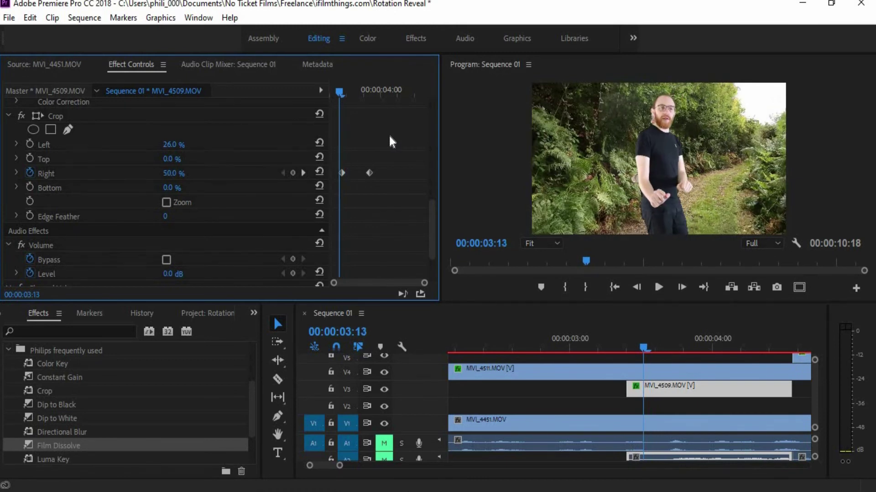
key("Right")
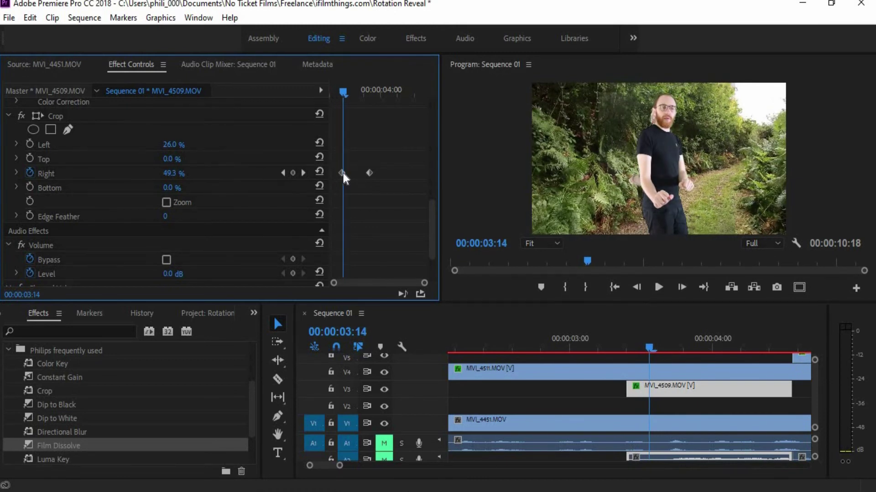
left_click_drag(342, 173, 344, 173)
left_click(397, 127)
Add Right crop keyframes at 3:18 and 3:20, then go to the final crop keyframe at 4:01.
key("Left")
key("Left")
key("Left")
key("Left")
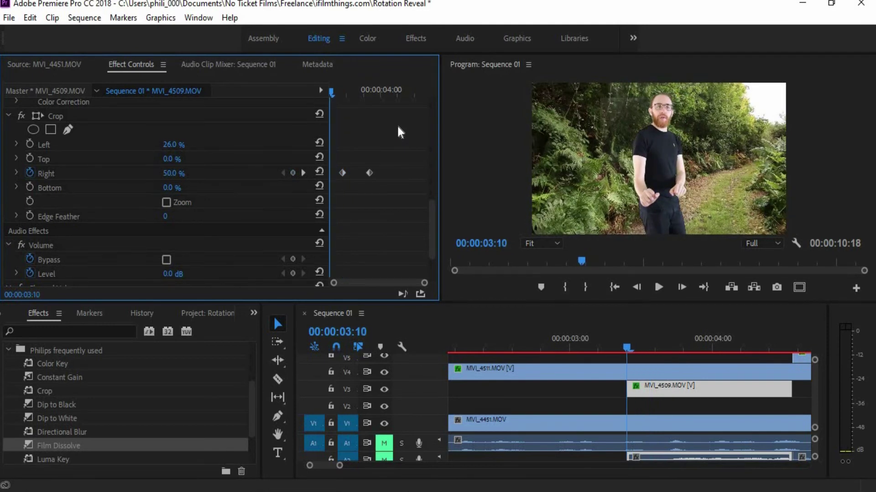
key("Right")
key("Right")
key("Right")
key("Right")
key("Right")
key("Right")
key("Right")
key("Right")
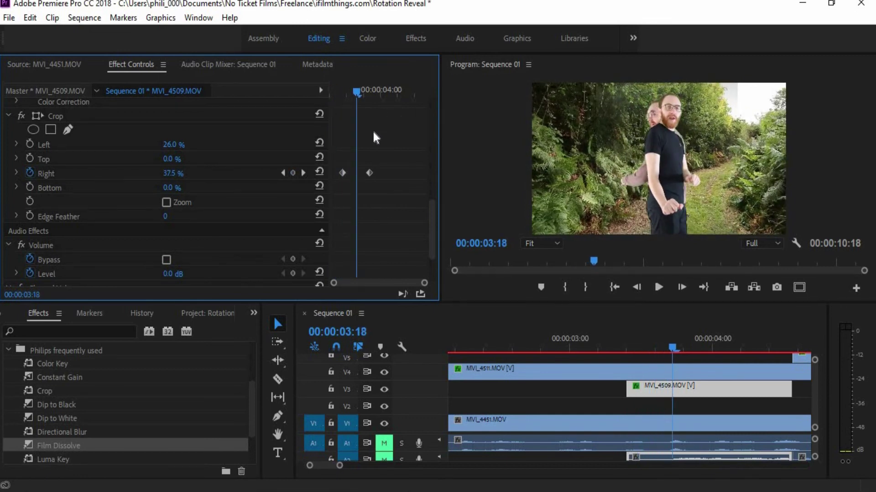
left_click(293, 174)
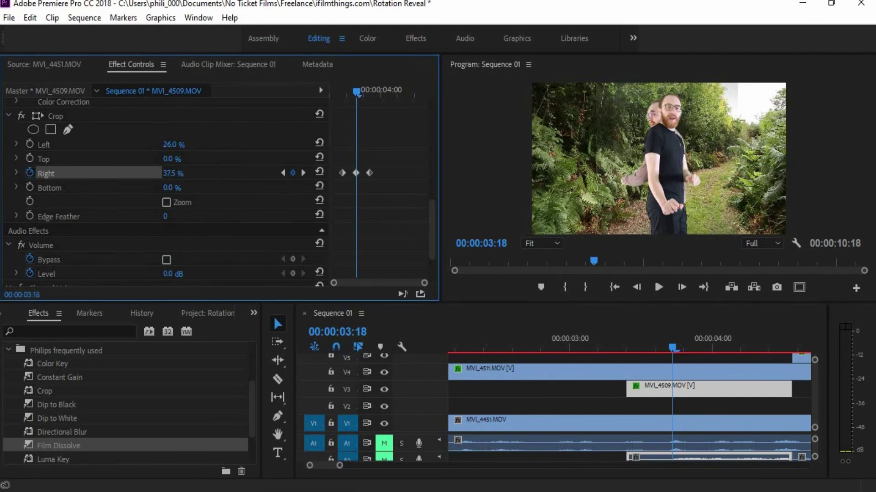
key("Right")
key("Right")
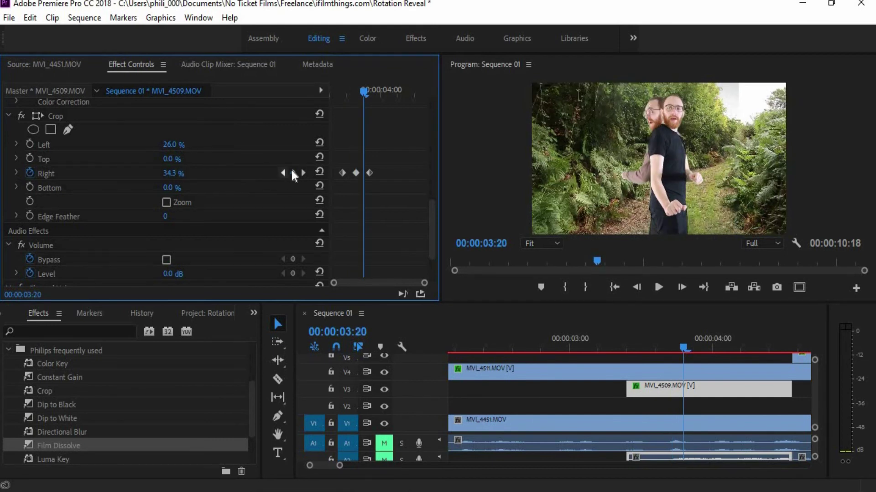
left_click(293, 173)
key("shift+Right")
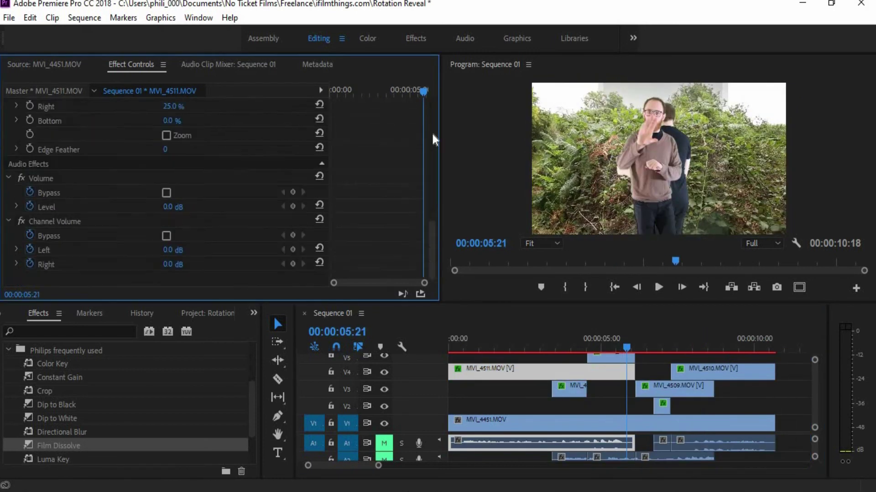
Zoom in near the end of MVI_4511 and grab its end edge to trim it.
scroll(430, 213, "up", 5)
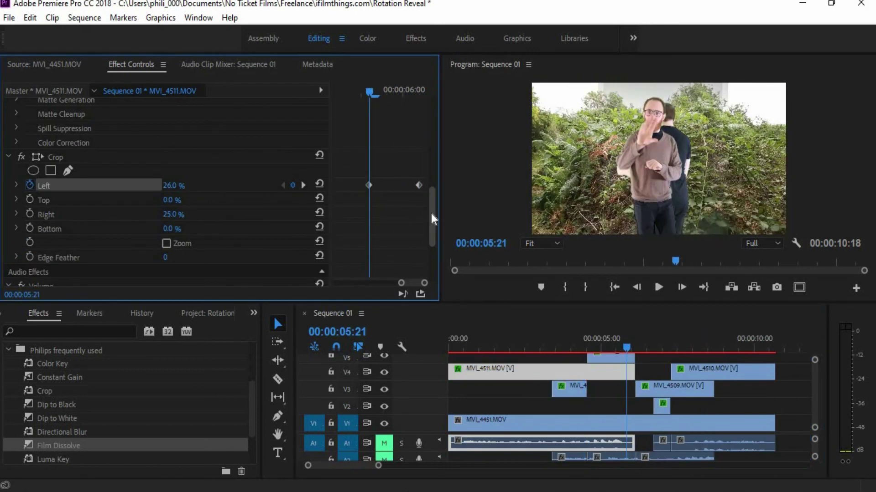
left_click_drag(661, 355, 661, 355)
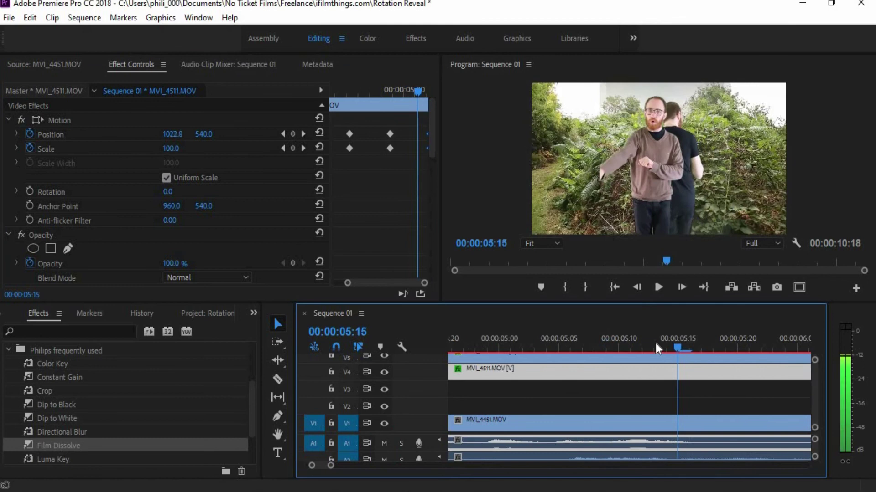
Bring up the trim options for MVI_4511's edit point.
right_click(635, 345)
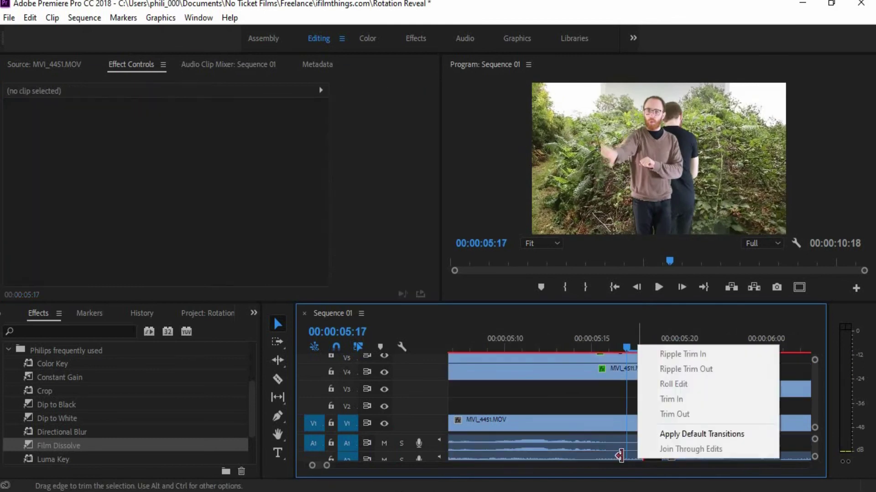